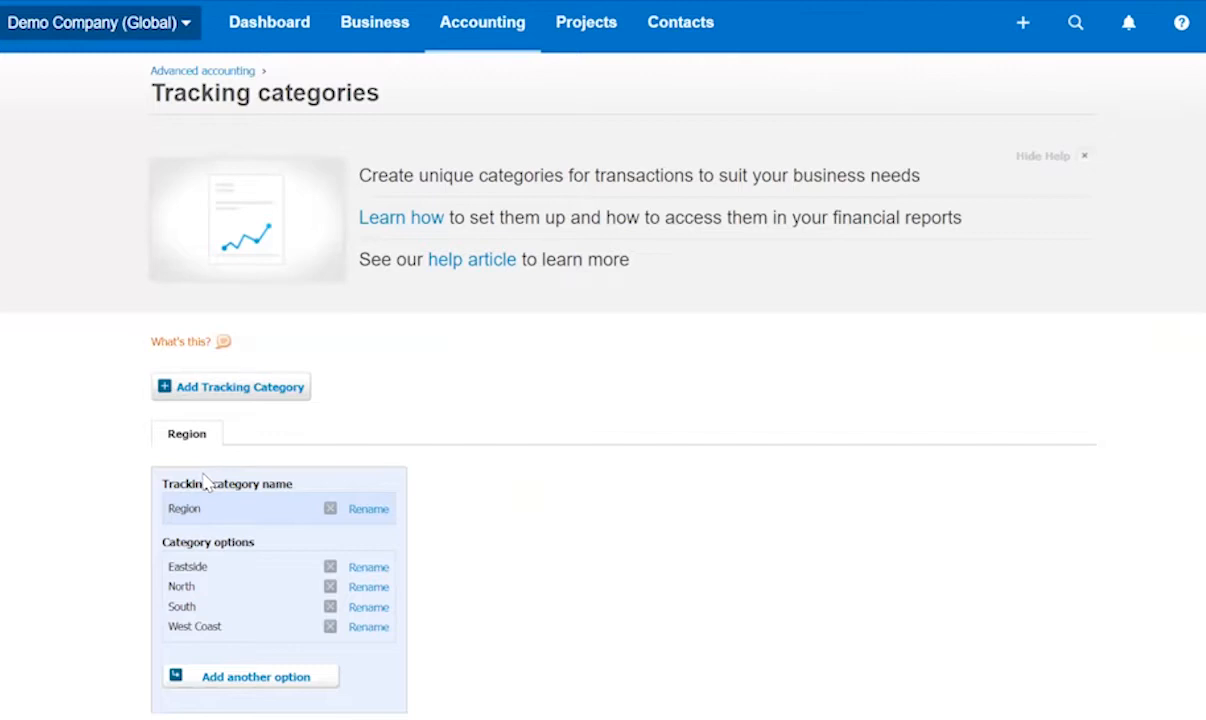
- Add and save a tracking category named Departments with the options Accounting, HR and Operations
left_click(246, 394)
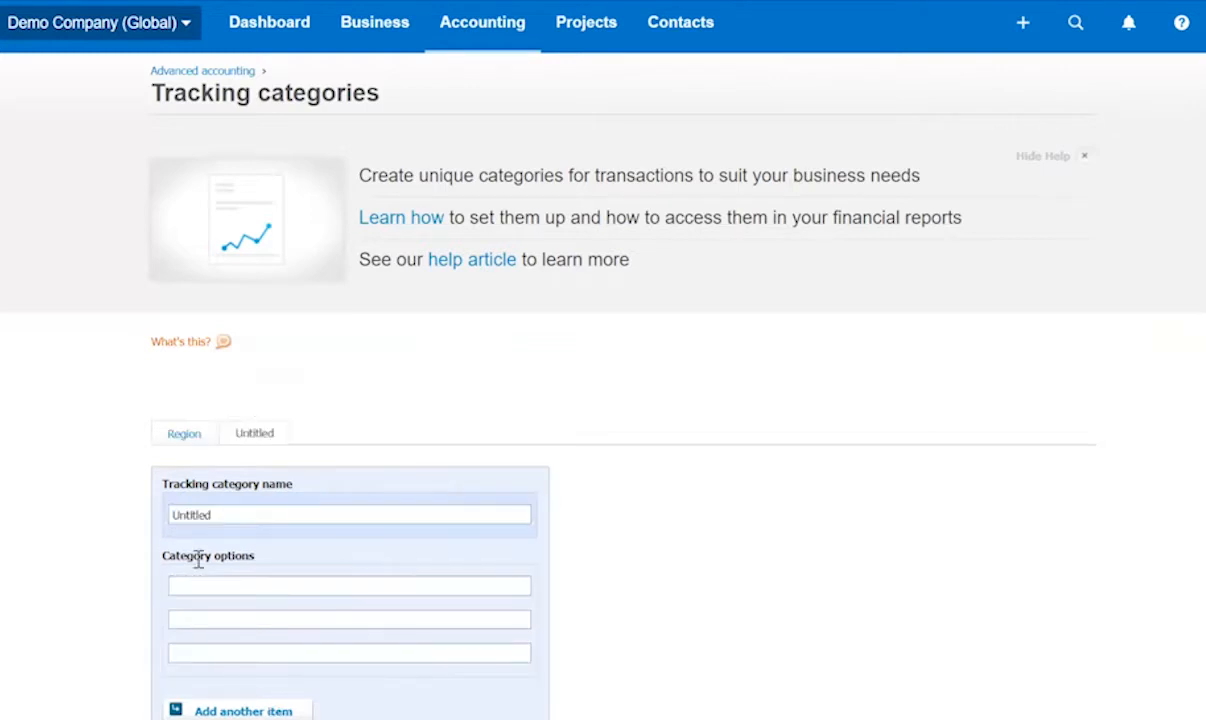
type("C")
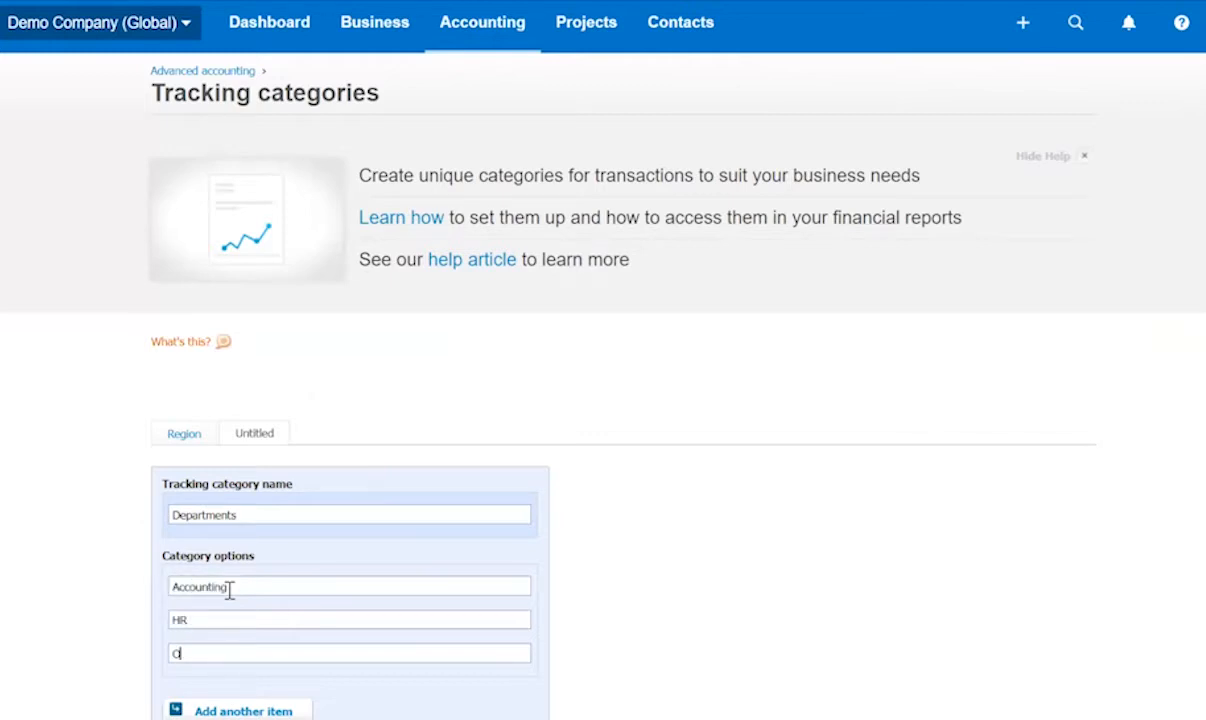
type("ations")
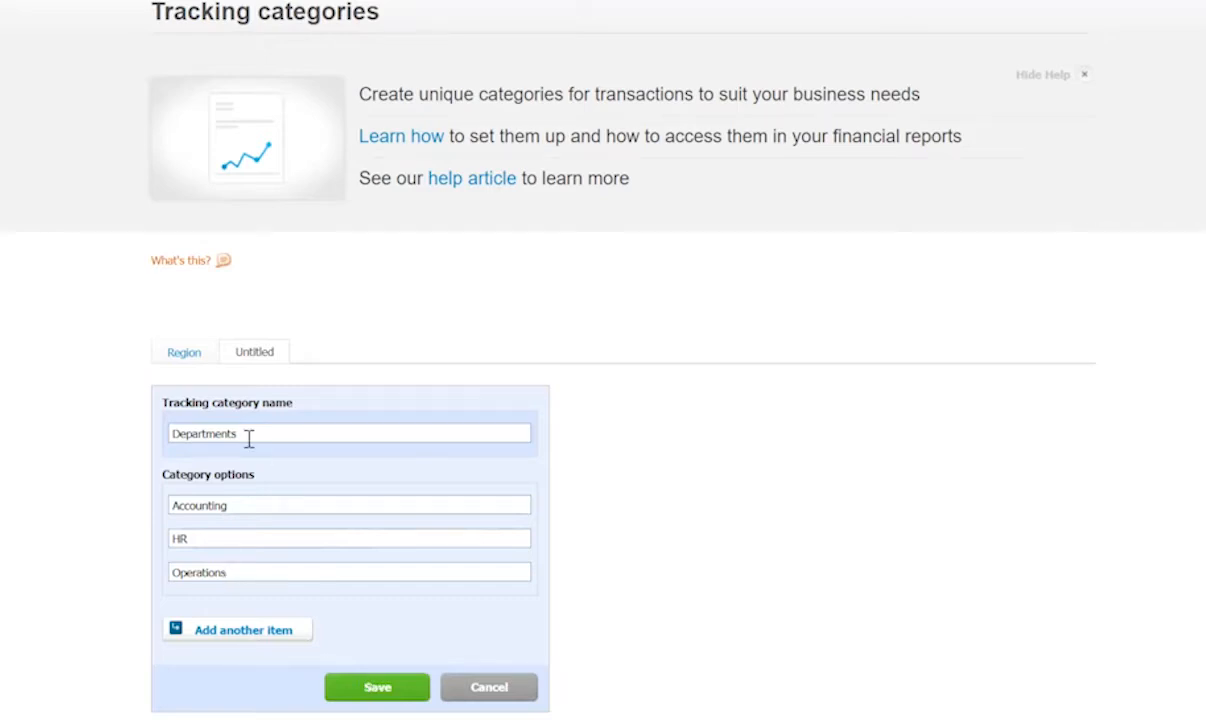
left_click(364, 692)
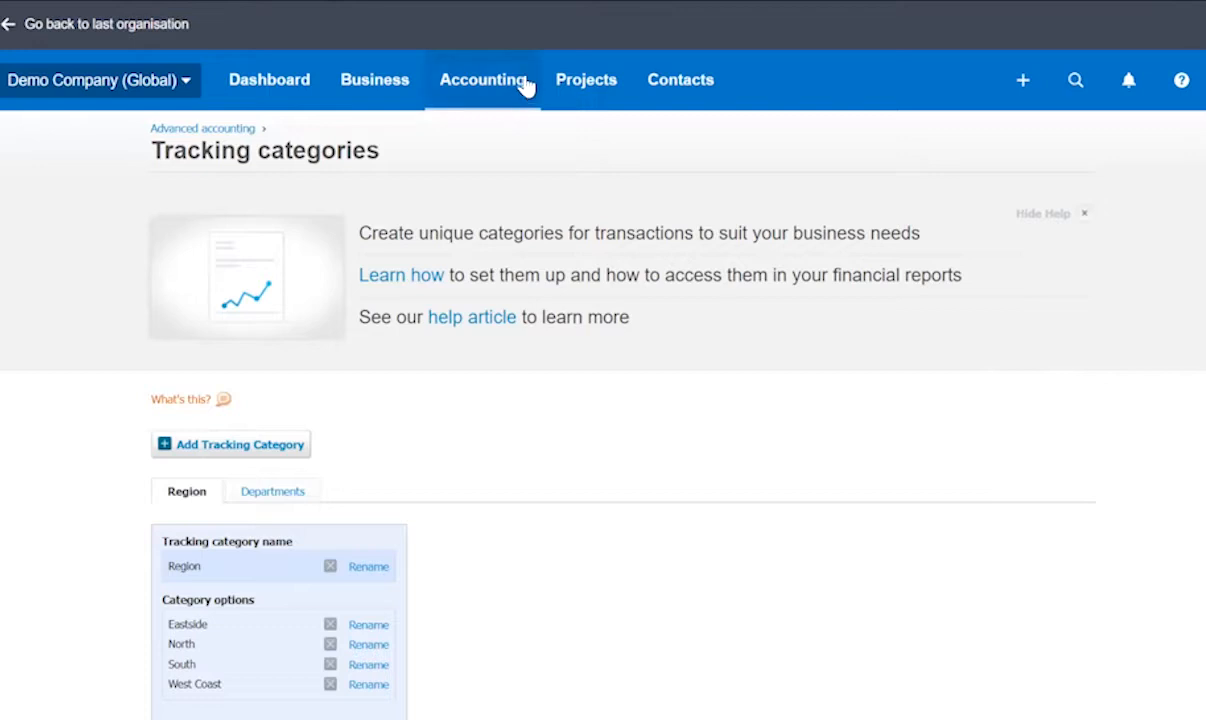
- Create a new sales invoice addressed to ABC Furniture
left_click(405, 86)
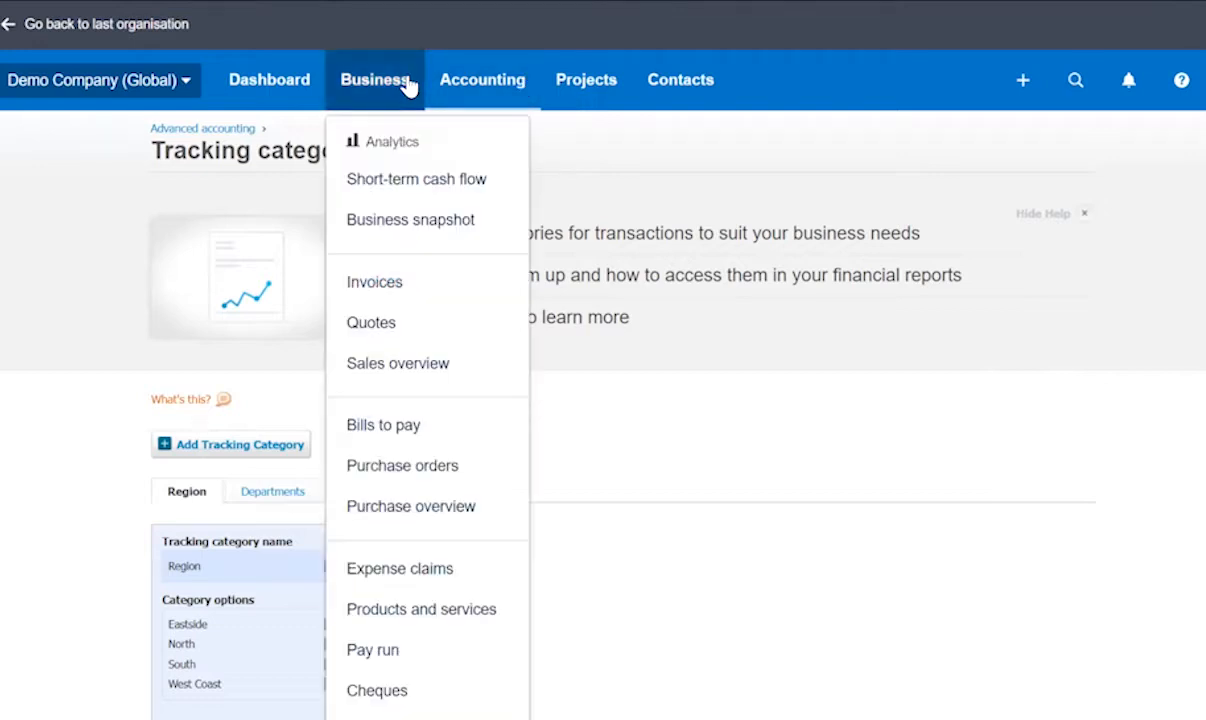
left_click(391, 288)
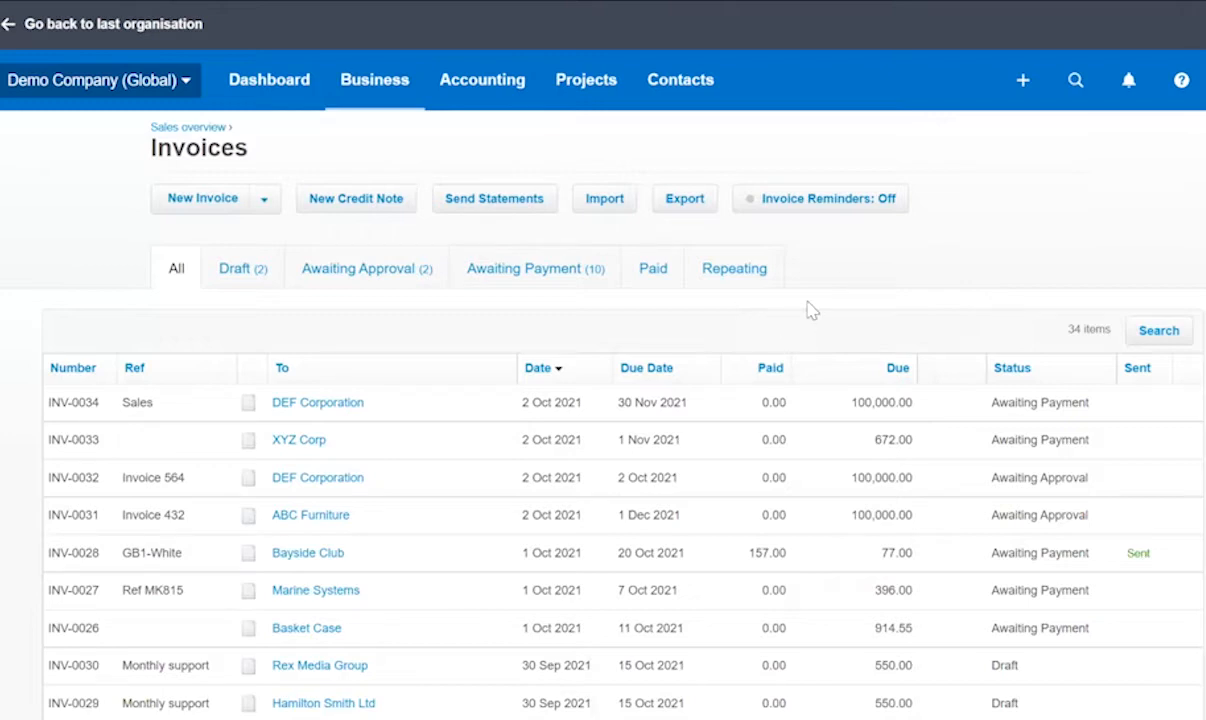
left_click(190, 200)
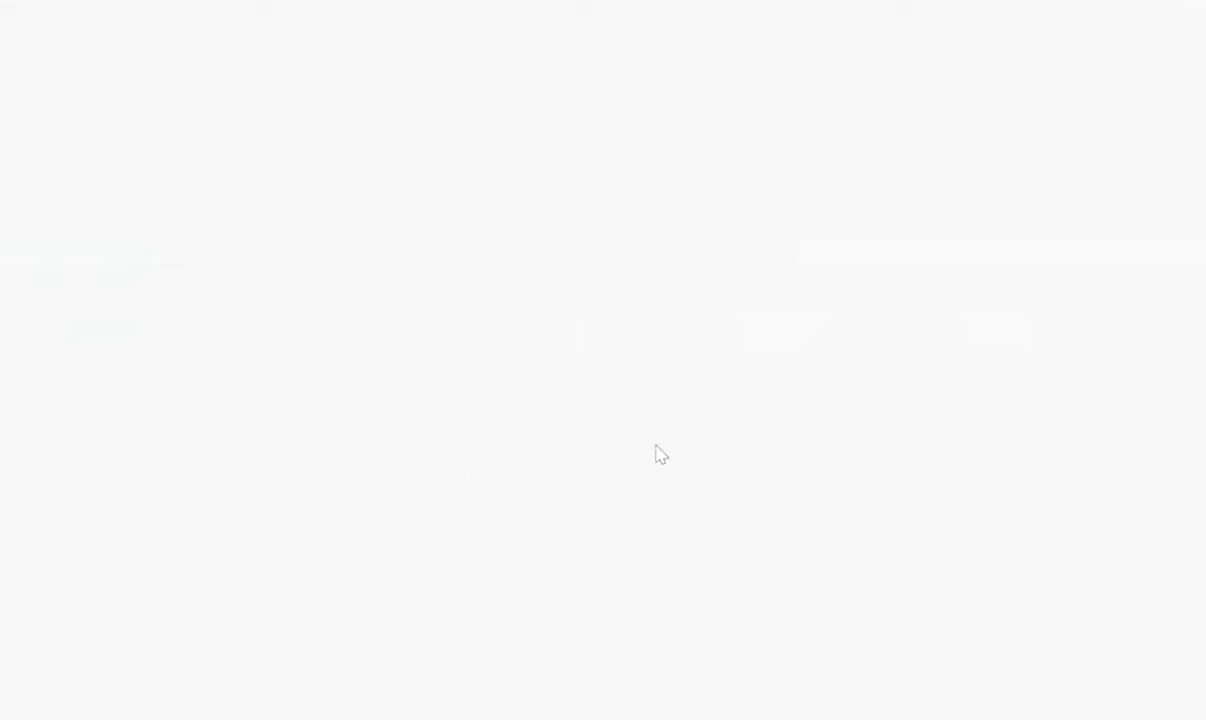
left_click(229, 251)
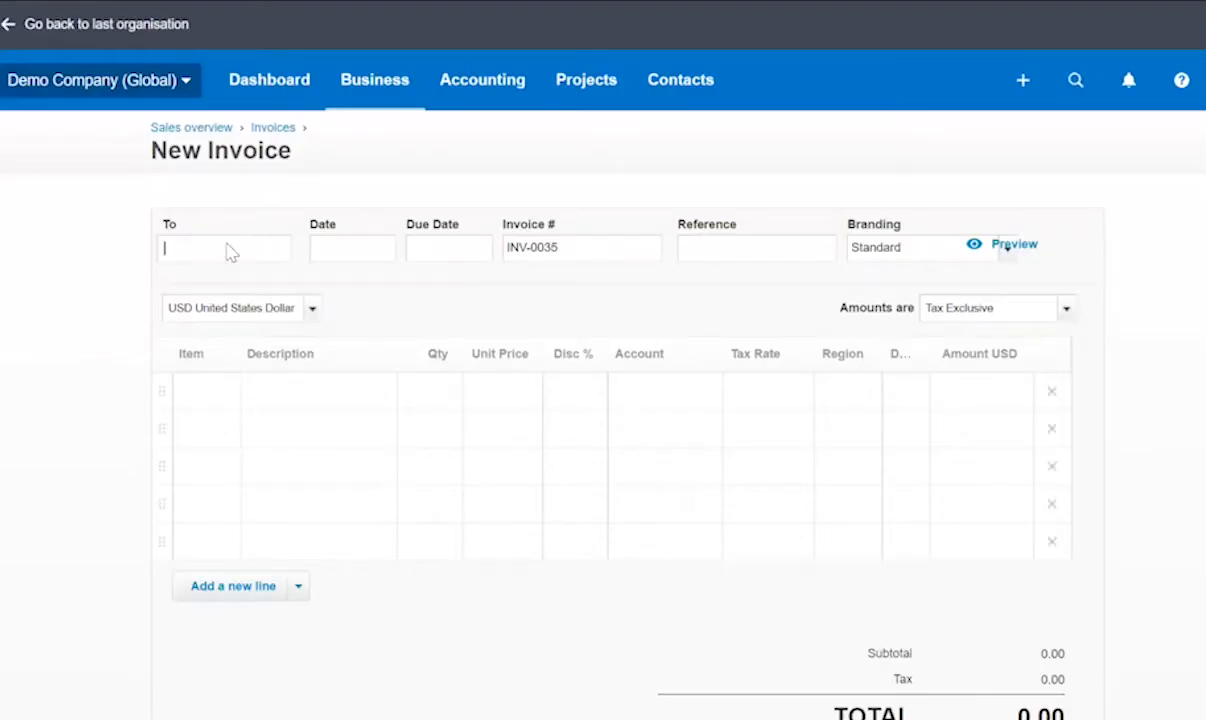
type("AQBC")
key("BackSpace")
key("BackSpace")
key("BackSpace")
type("BC")
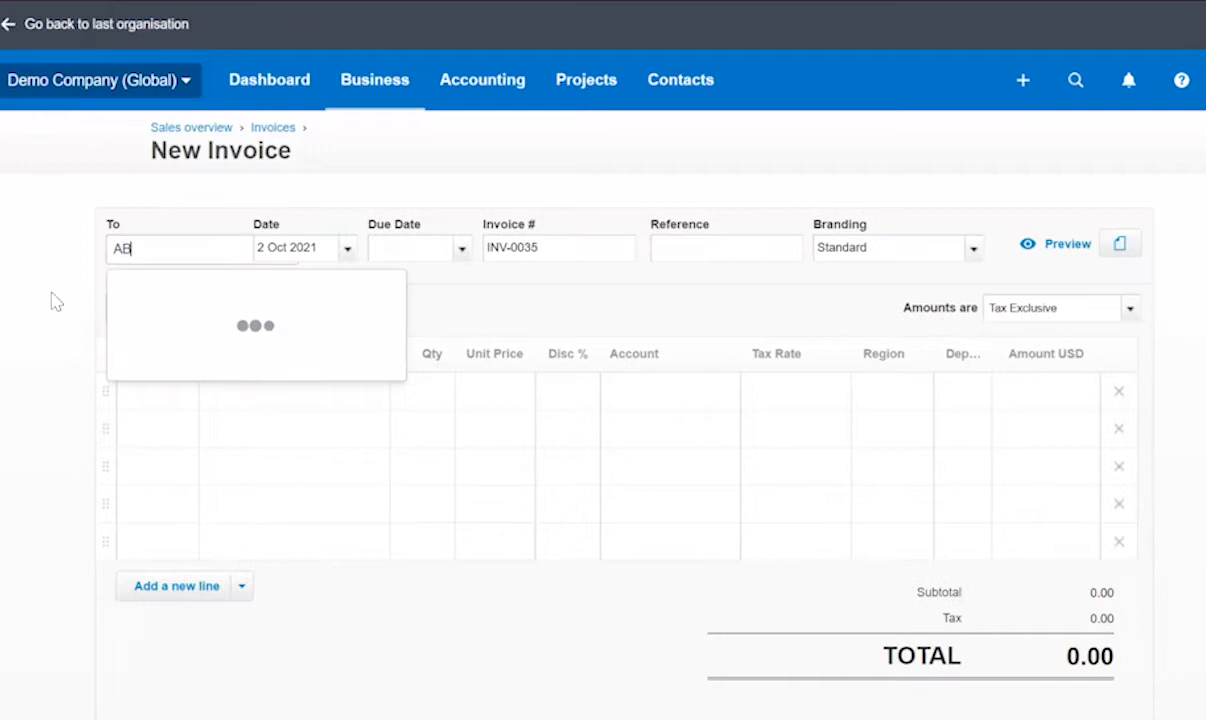
left_click(232, 333)
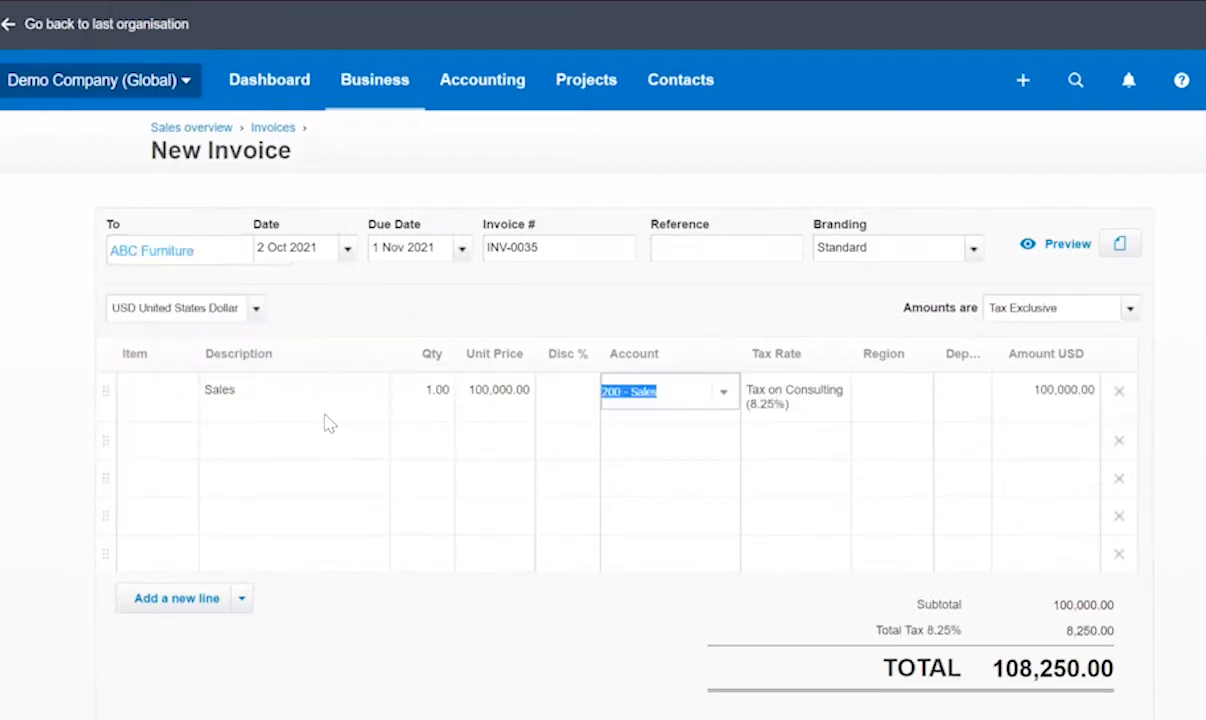
- Assign the region Eastside and the department Operations to the invoice's Sales line, and approve the invoice
left_click(829, 413)
key("Tab")
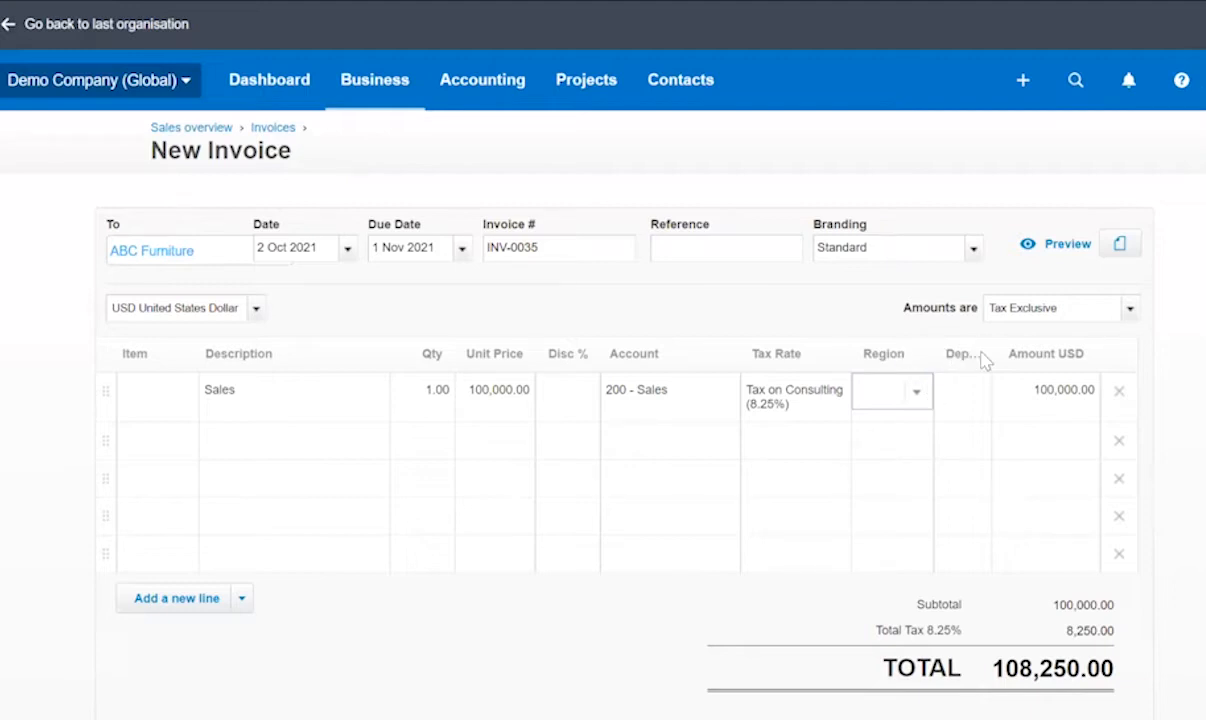
left_click(927, 398)
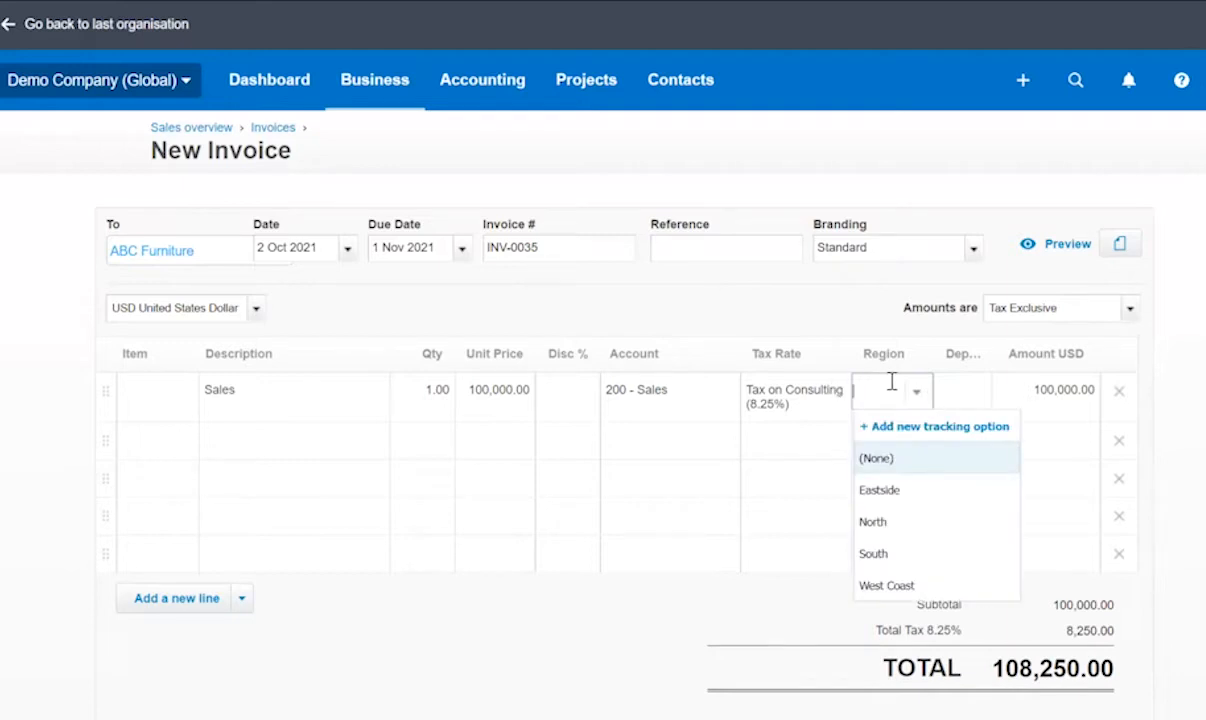
left_click(895, 490)
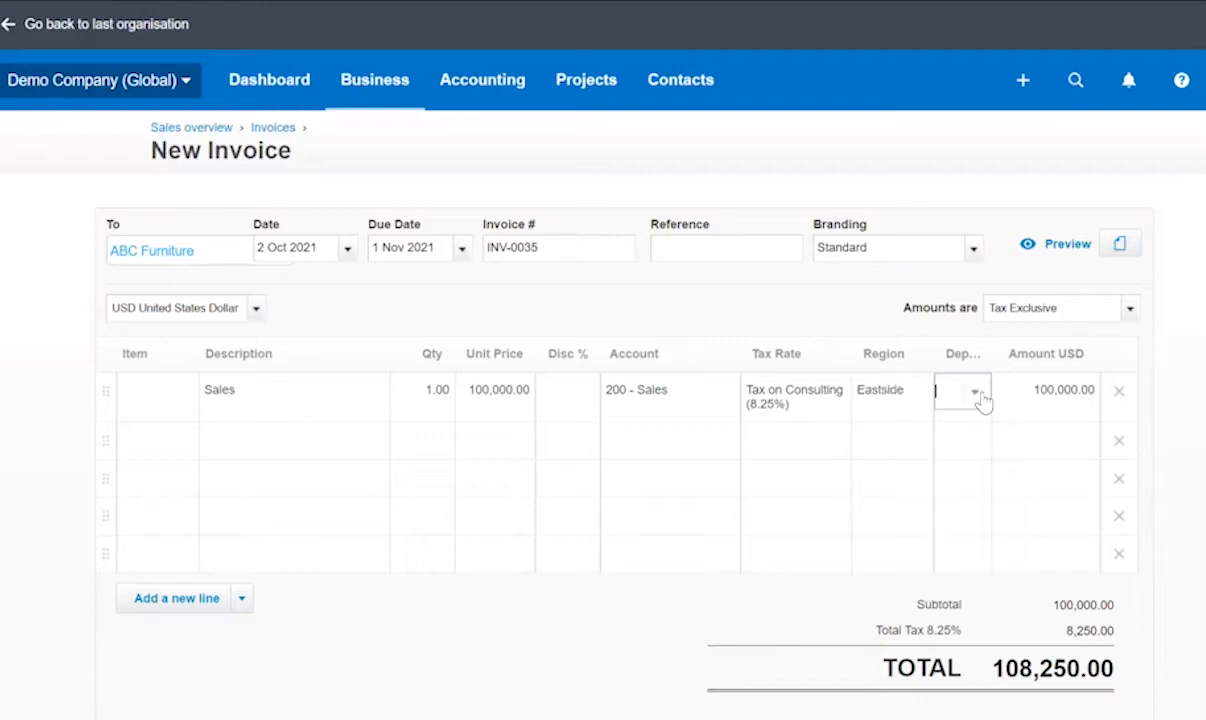
left_click(977, 395)
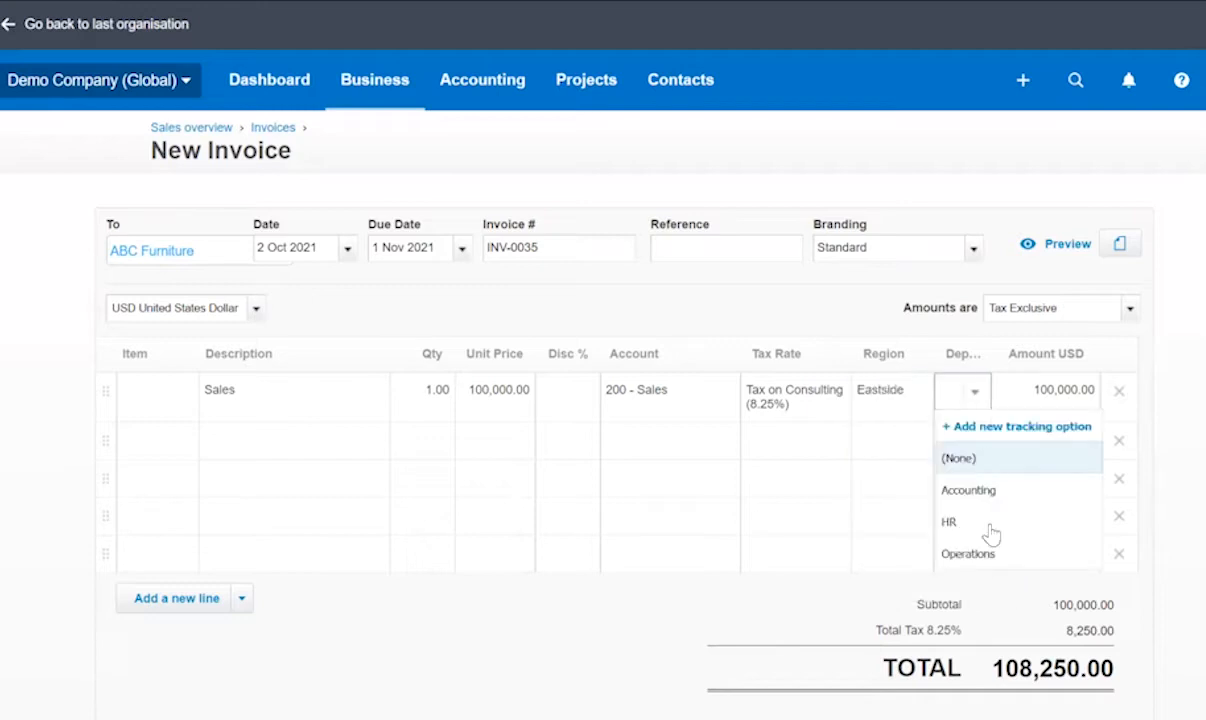
left_click(972, 551)
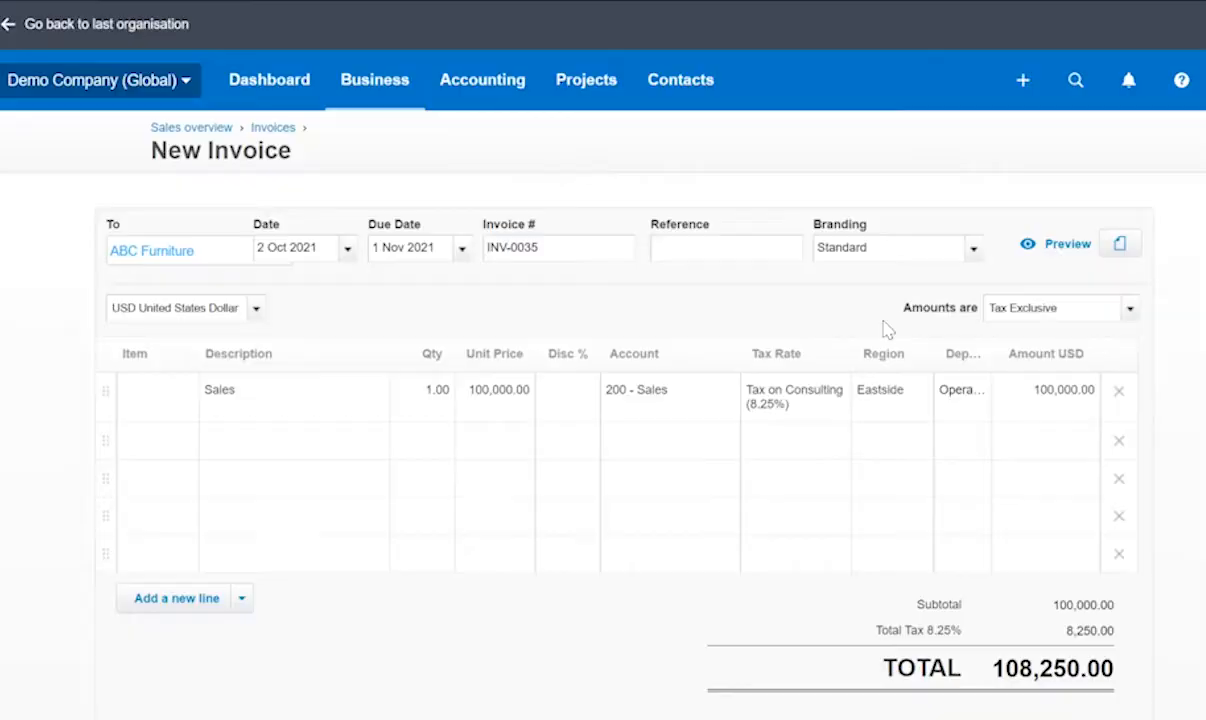
scroll(888, 329, "down", 2)
left_click(929, 568)
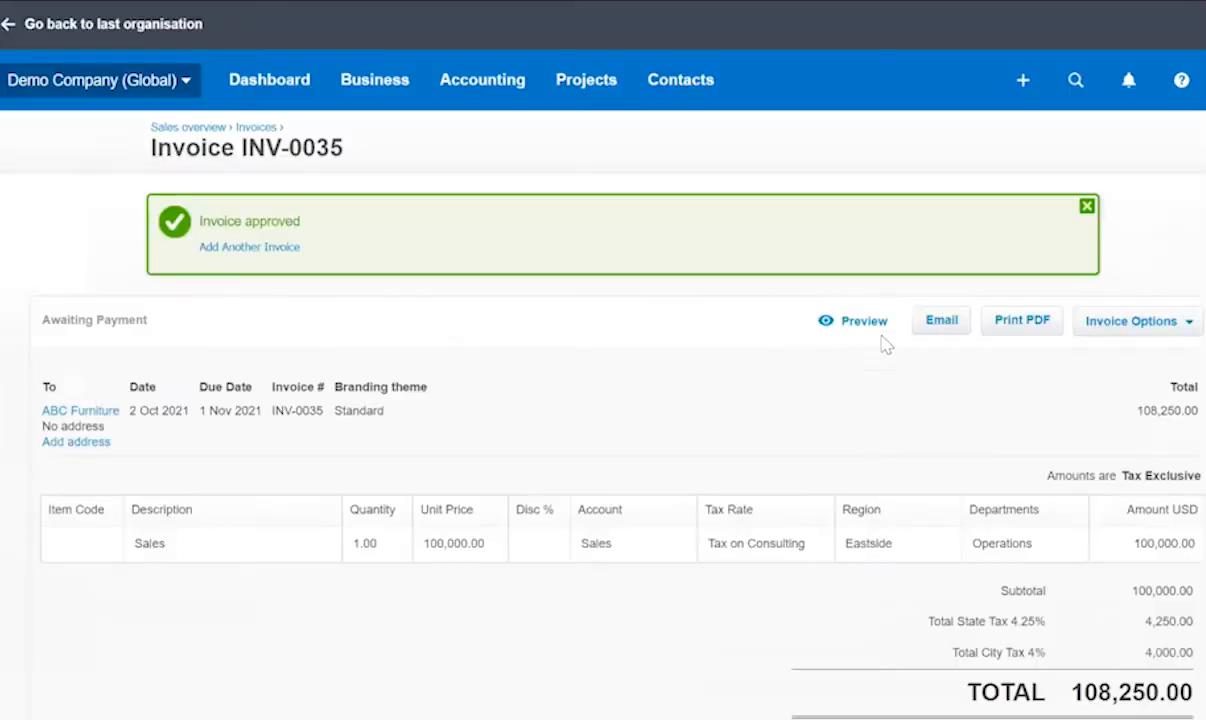
left_click(377, 92)
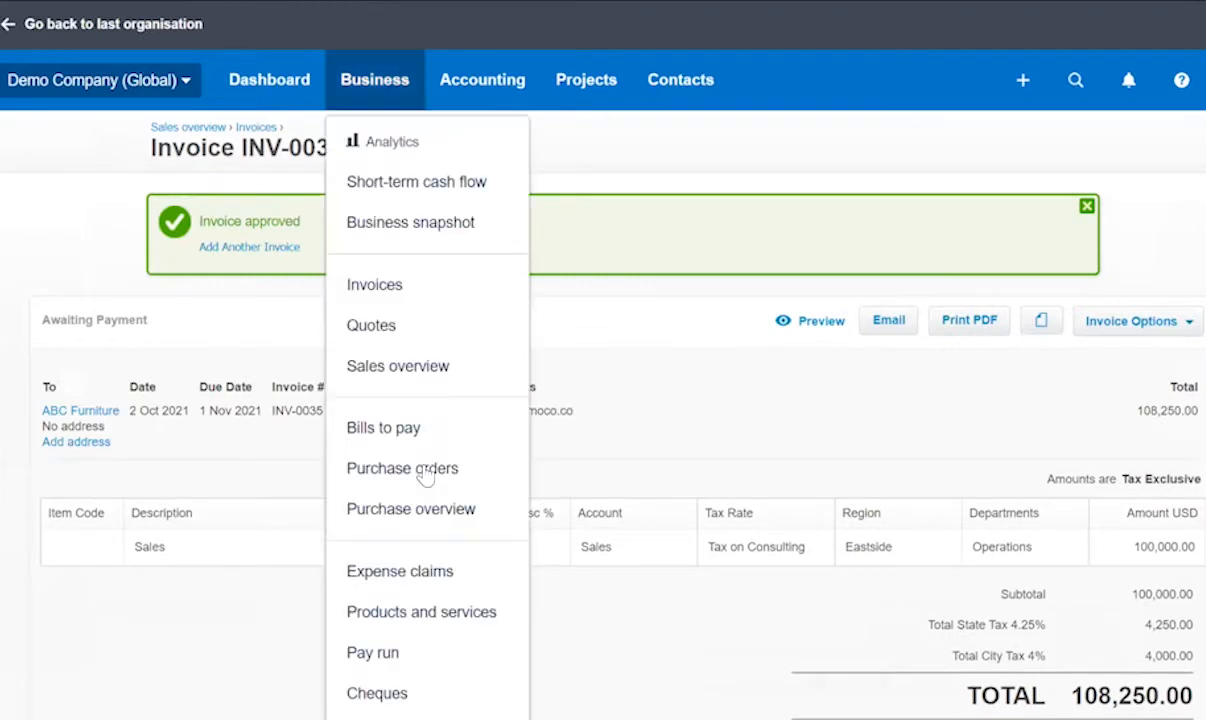
left_click(488, 86)
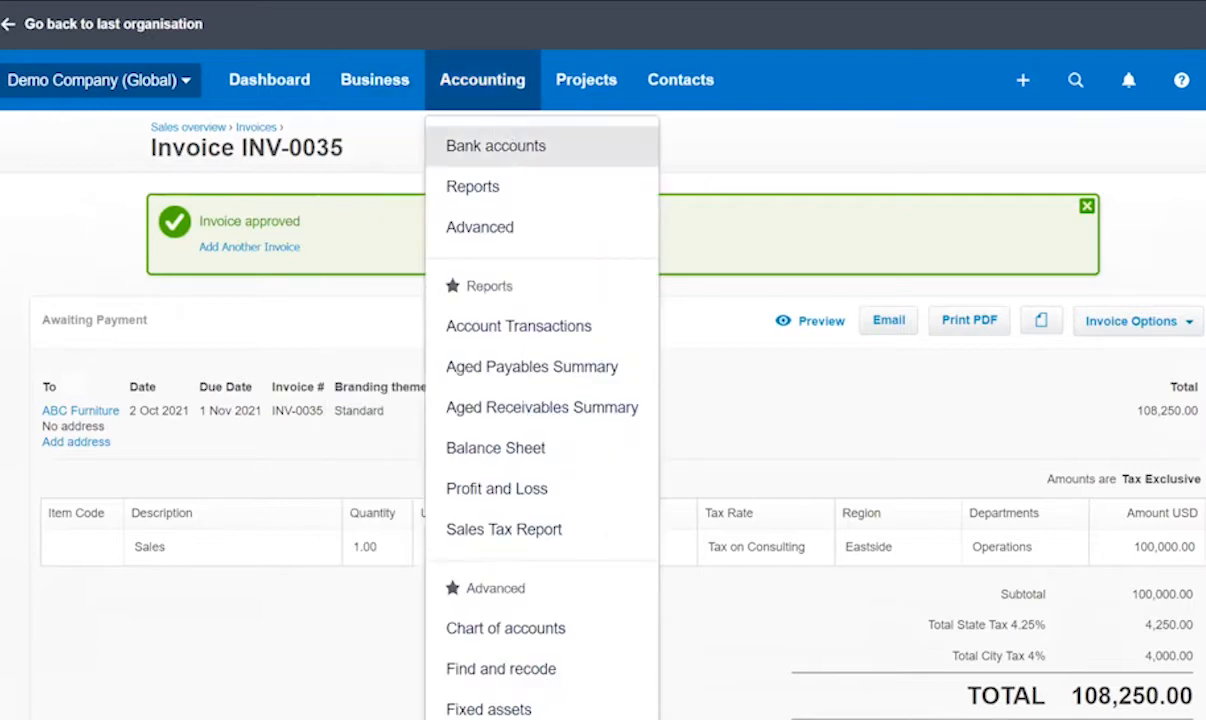
left_click(772, 419)
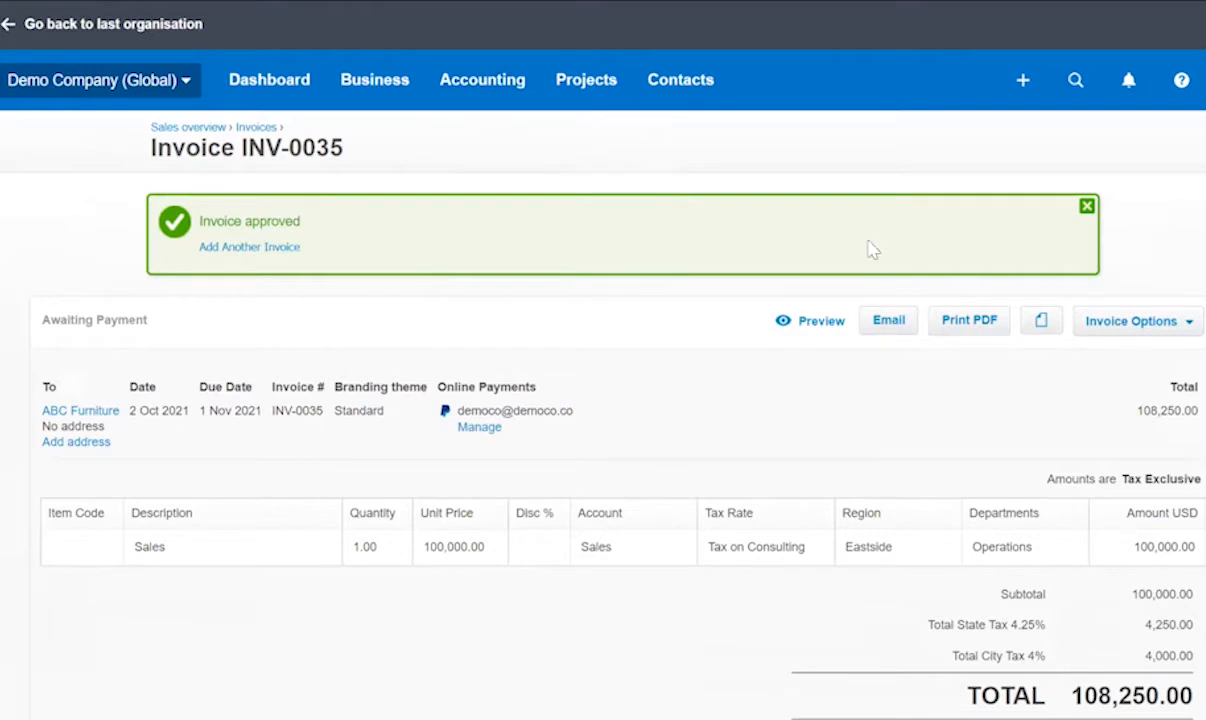
left_click(372, 100)
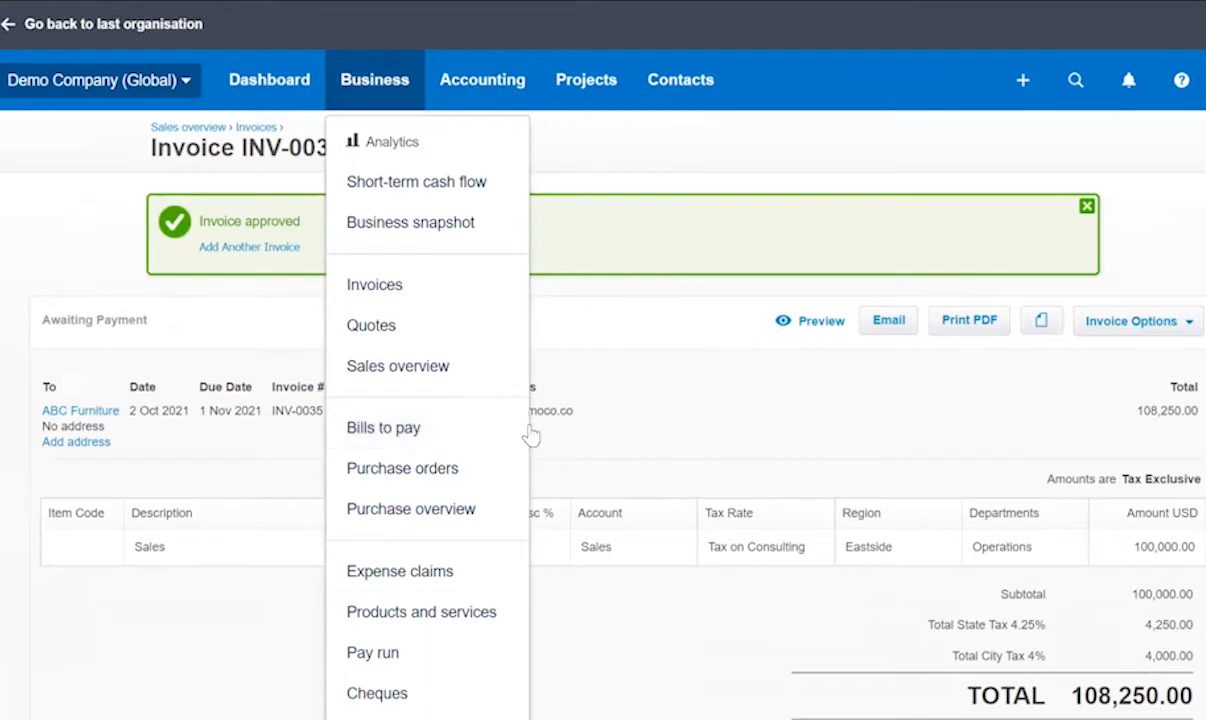
- Open draft fixed asset FA-0004 and set its region to Eastside and its department to Accounting
scroll(510, 500, "down", 3)
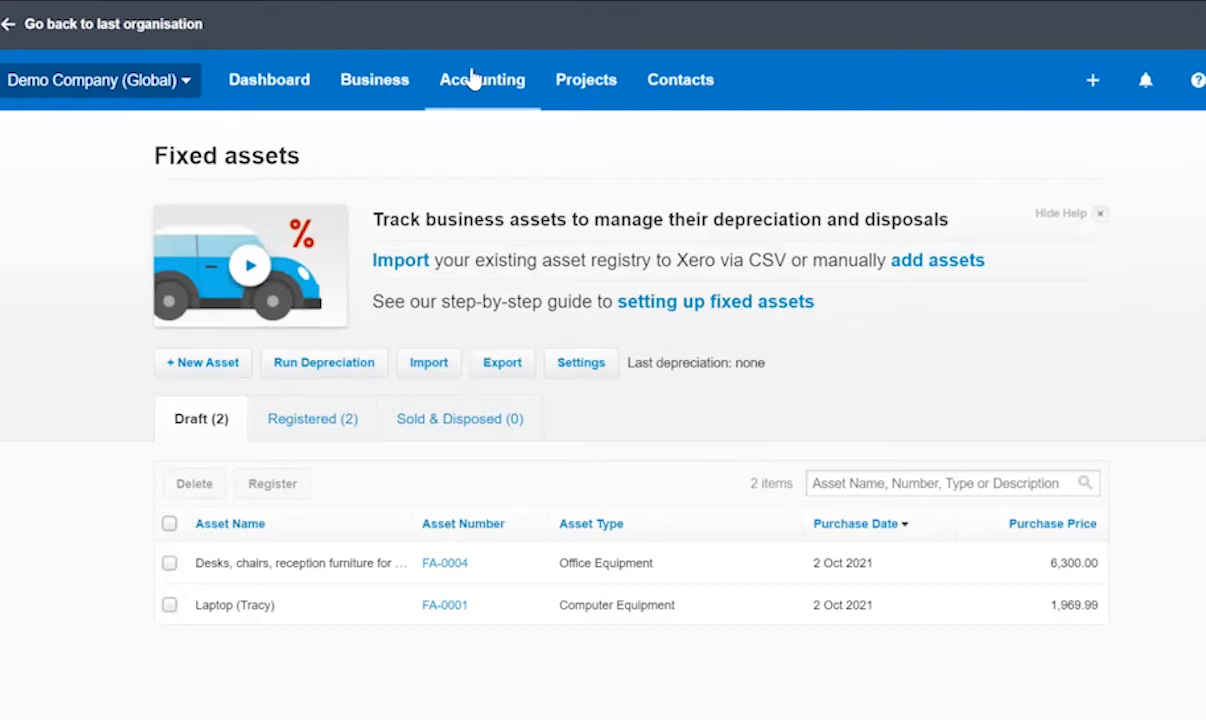
left_click(436, 563)
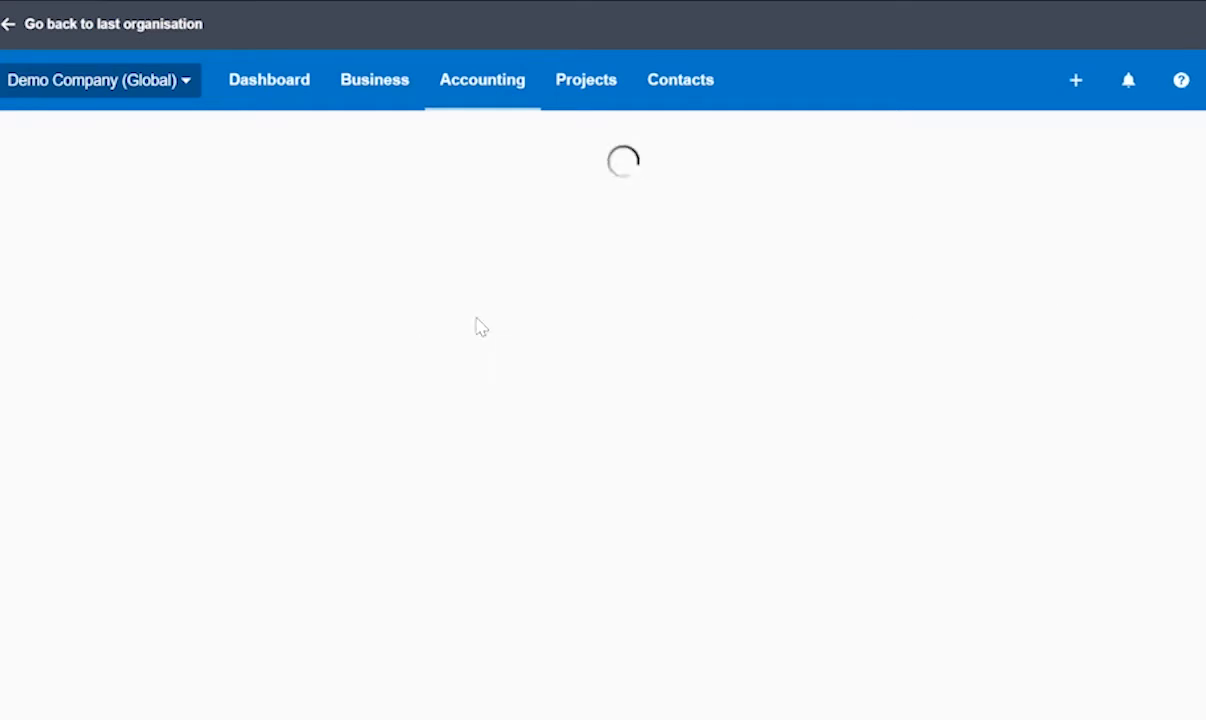
scroll(610, 330, "down", 2)
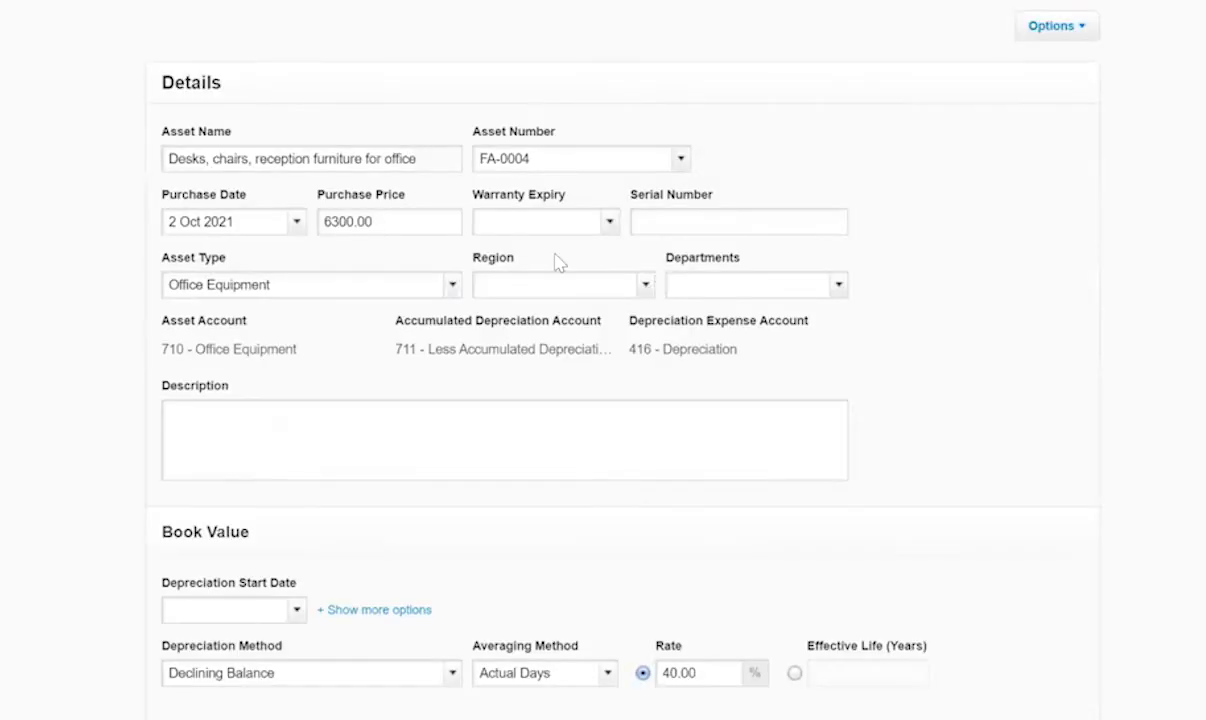
scroll(530, 250, "down", 1)
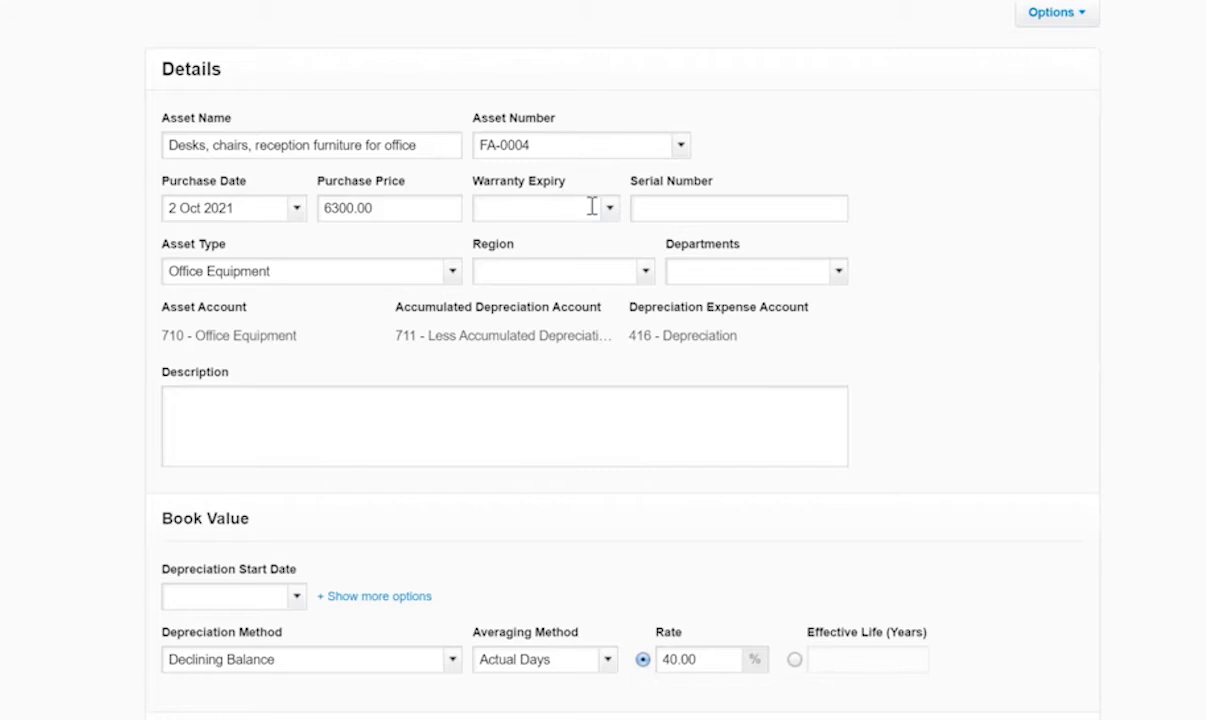
scroll(646, 183, "down", 1)
left_click(560, 170)
left_click(552, 208)
left_click(839, 171)
left_click(766, 206)
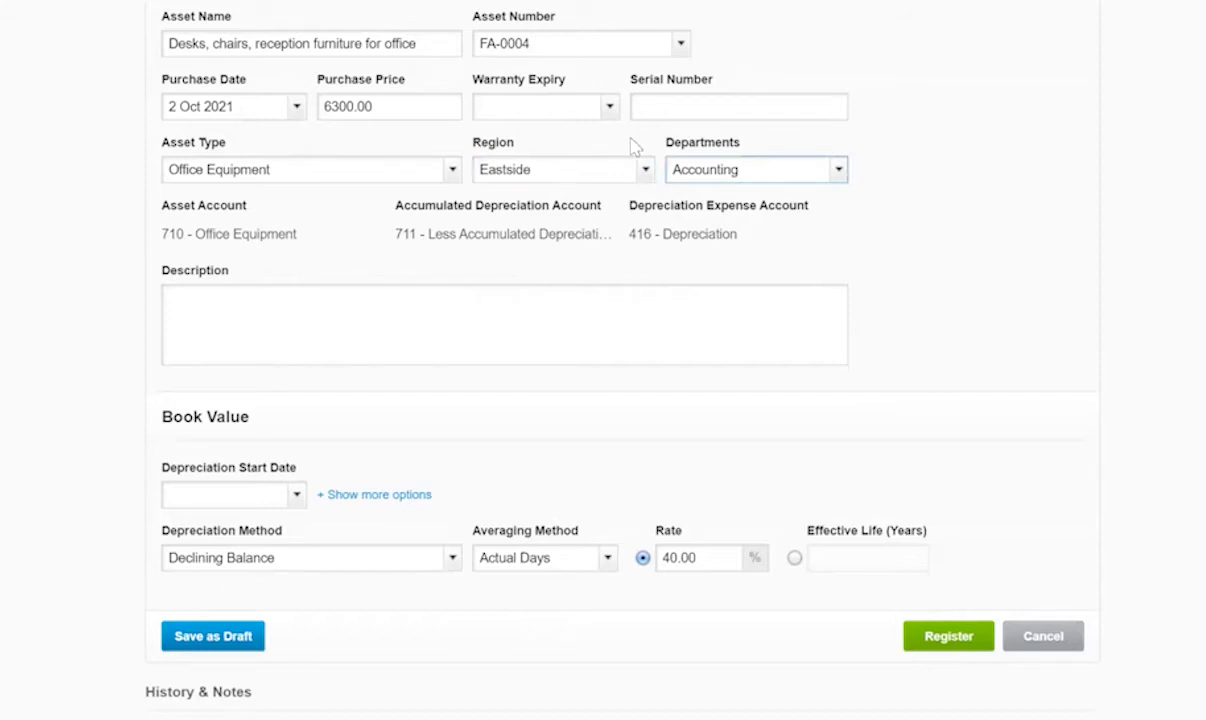
- Register the asset with depreciation starting 2 Oct 2021, Straight Line method, Full Month averaging and an effective life of 3 years
left_click(296, 494)
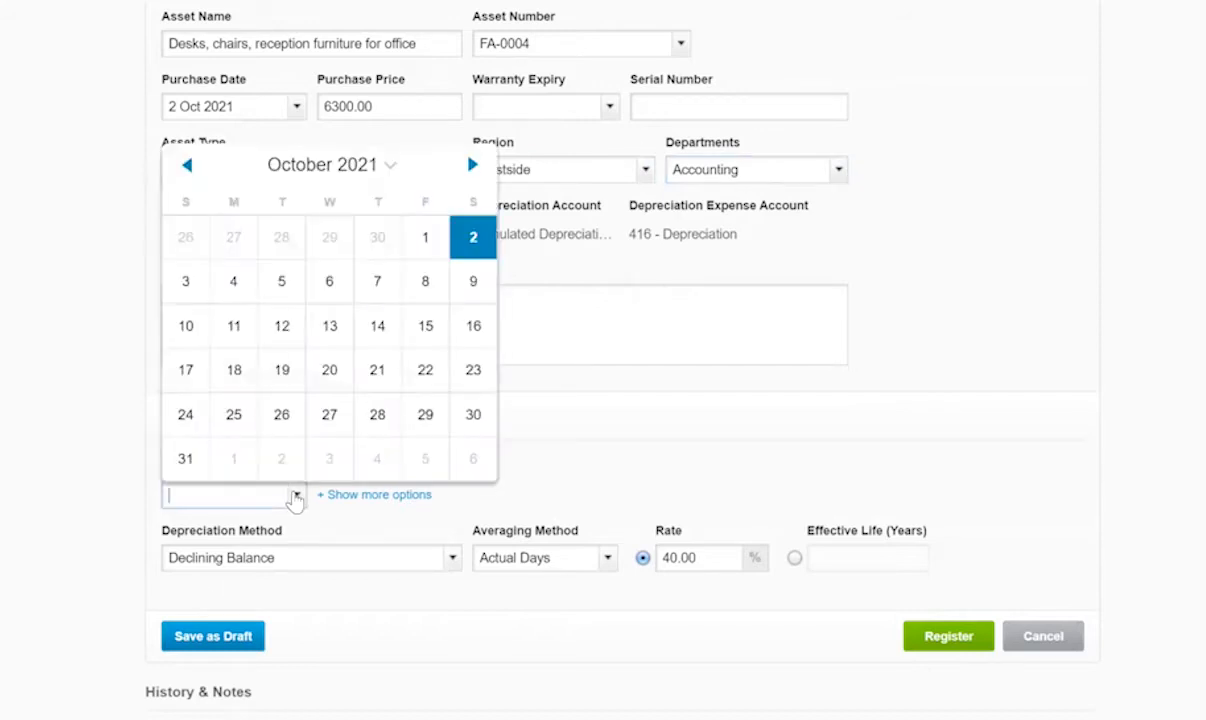
left_click(476, 247)
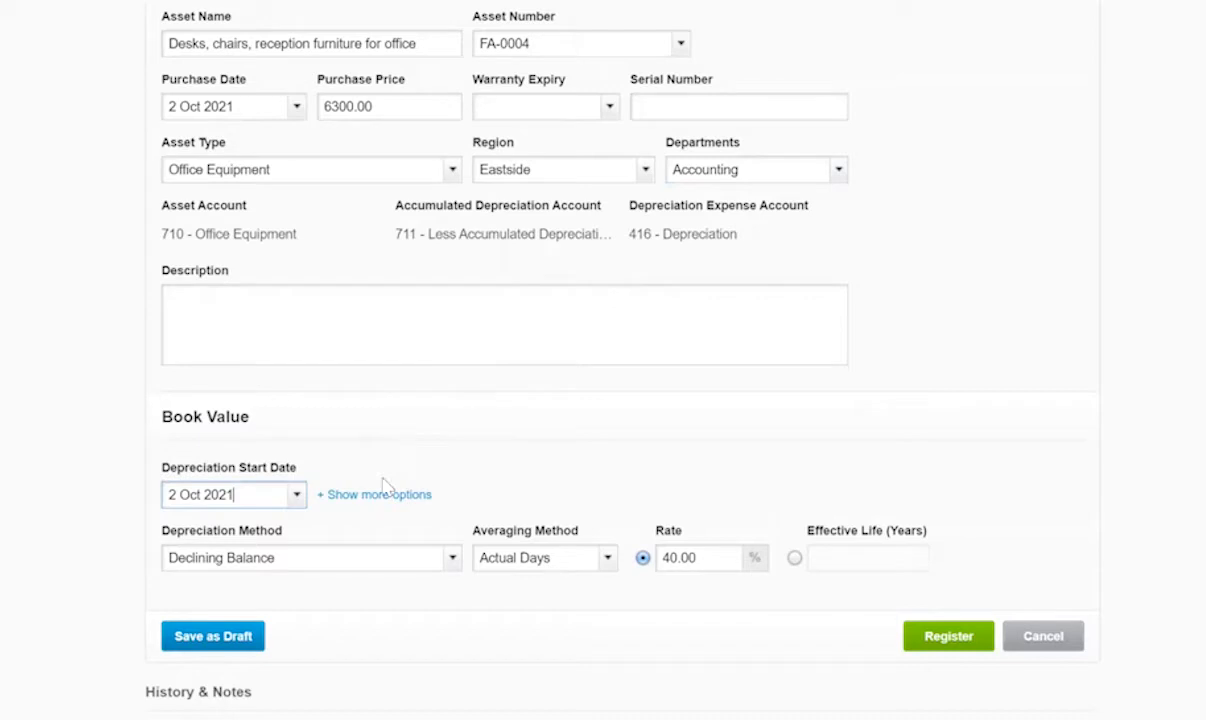
left_click(449, 565)
left_click(400, 371)
left_click(609, 559)
left_click(560, 591)
left_click(794, 558)
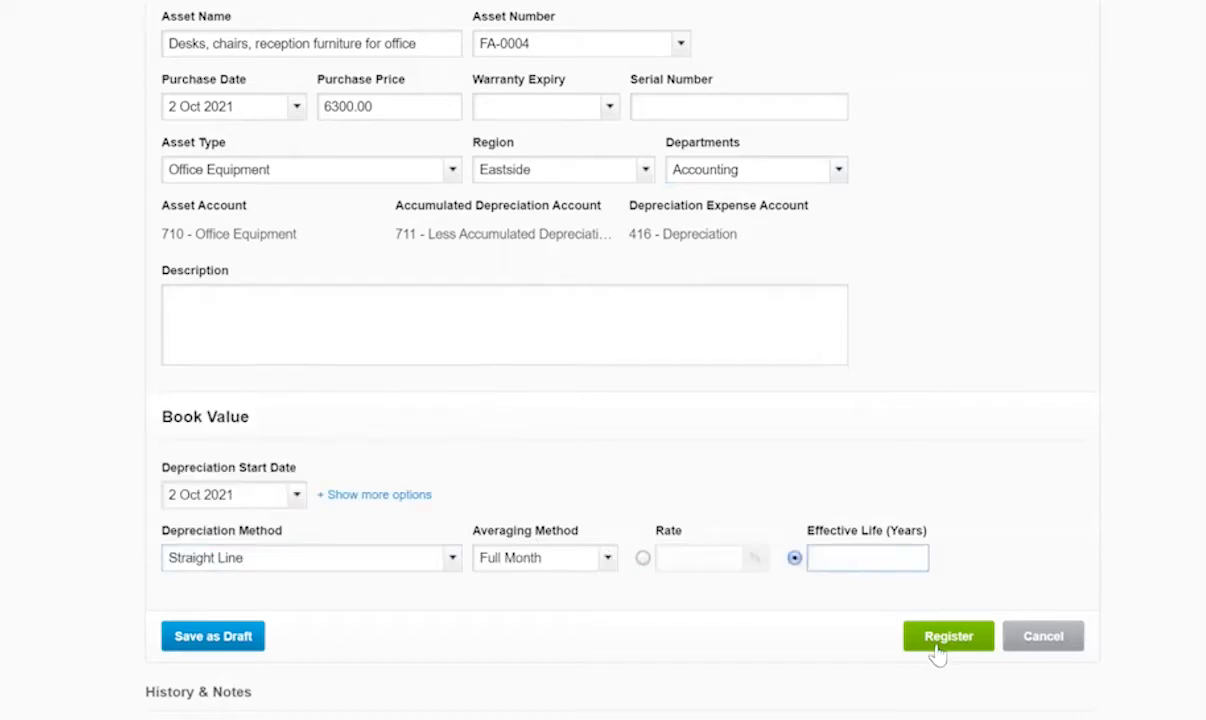
type("3")
left_click(945, 641)
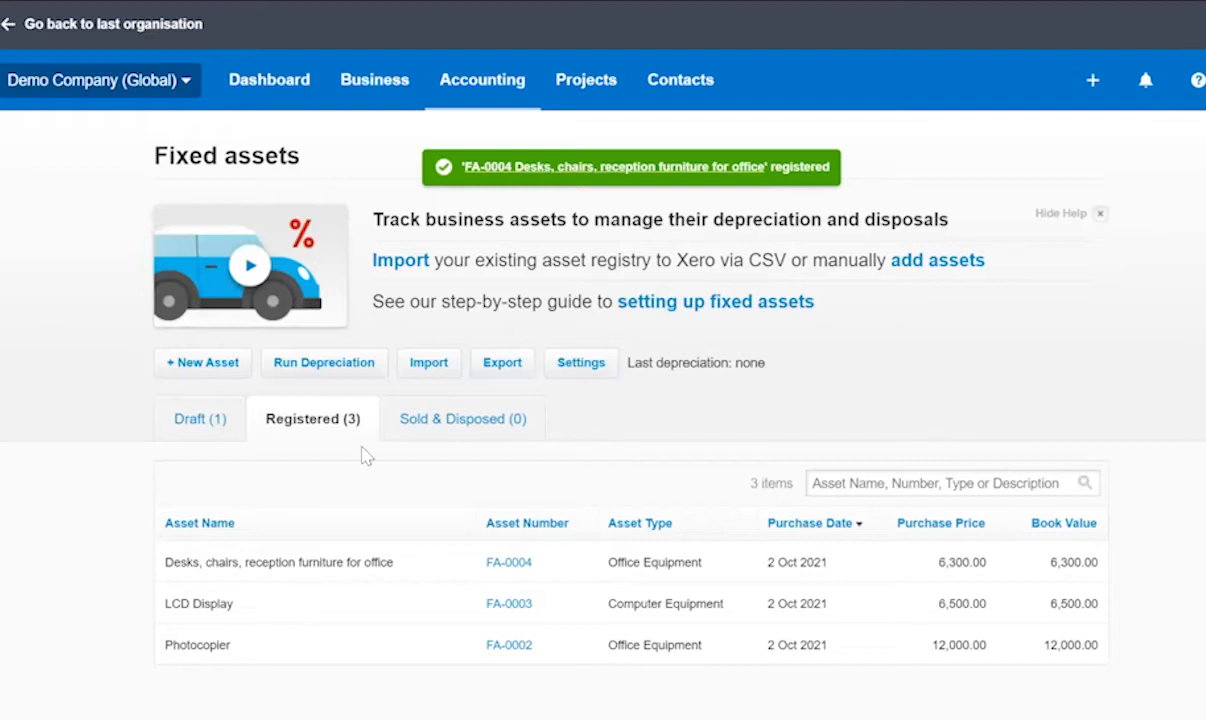
- Run and confirm fixed asset depreciation up to 31 Oct 2021
left_click(330, 366)
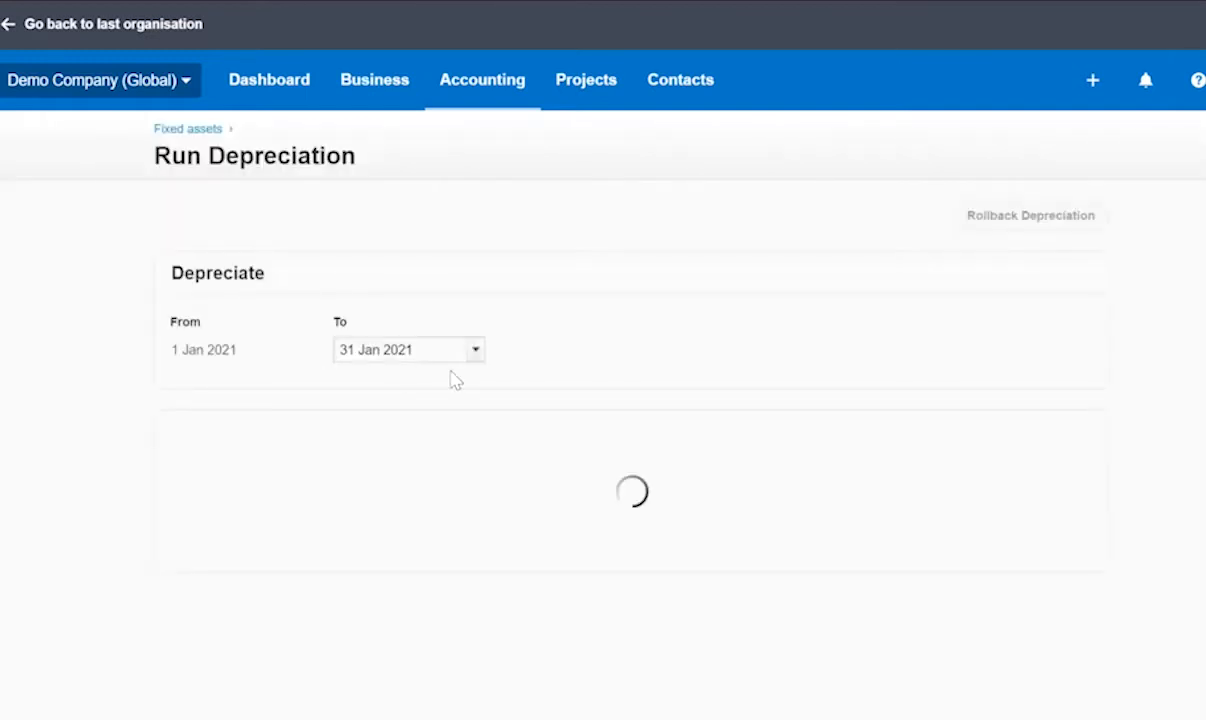
left_click(458, 352)
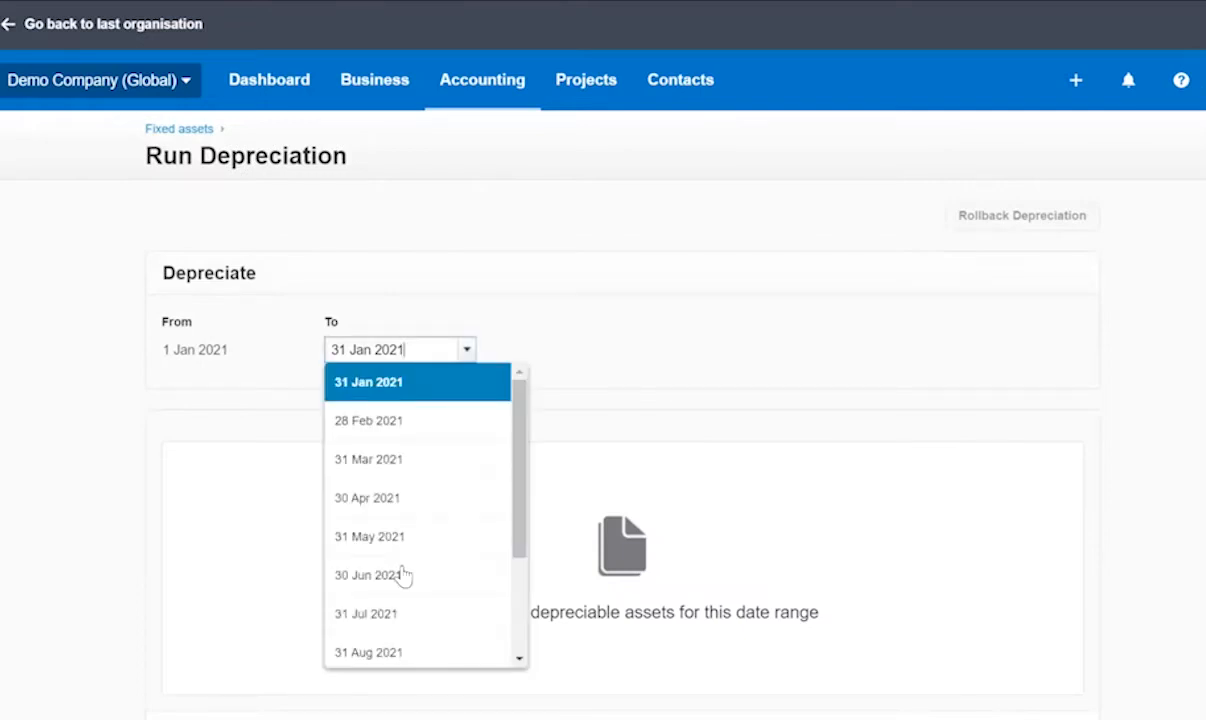
scroll(440, 571, "down", 2)
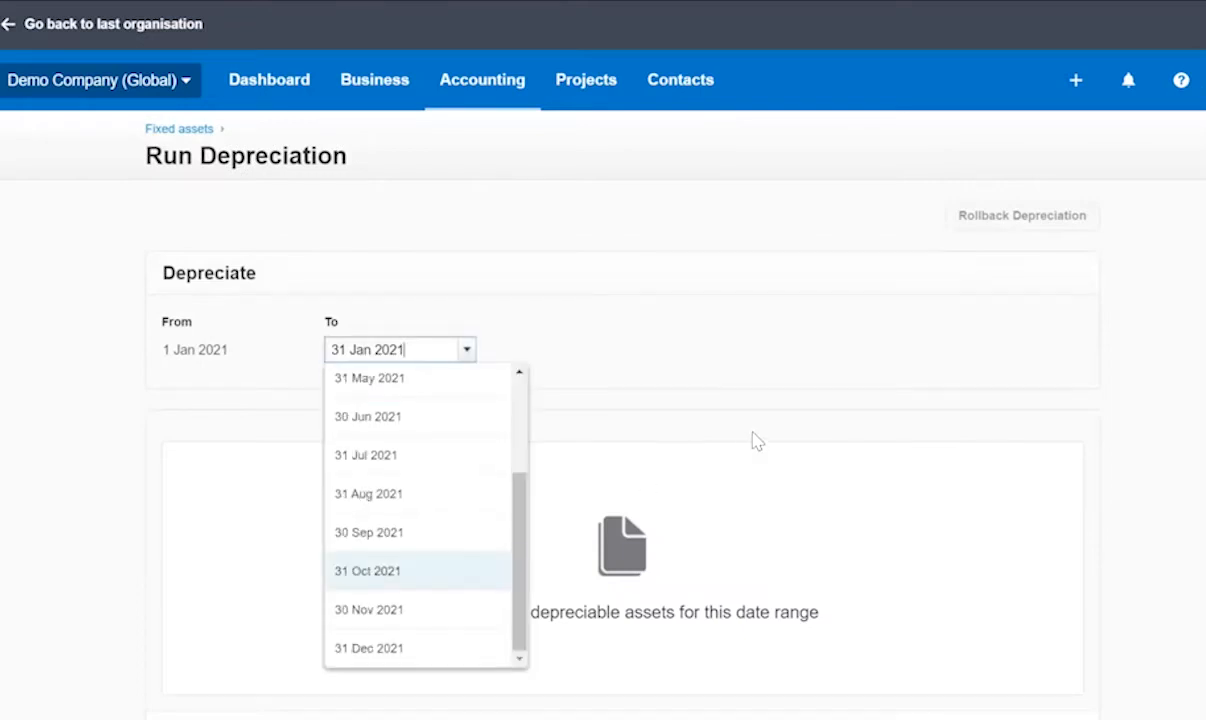
key("Return")
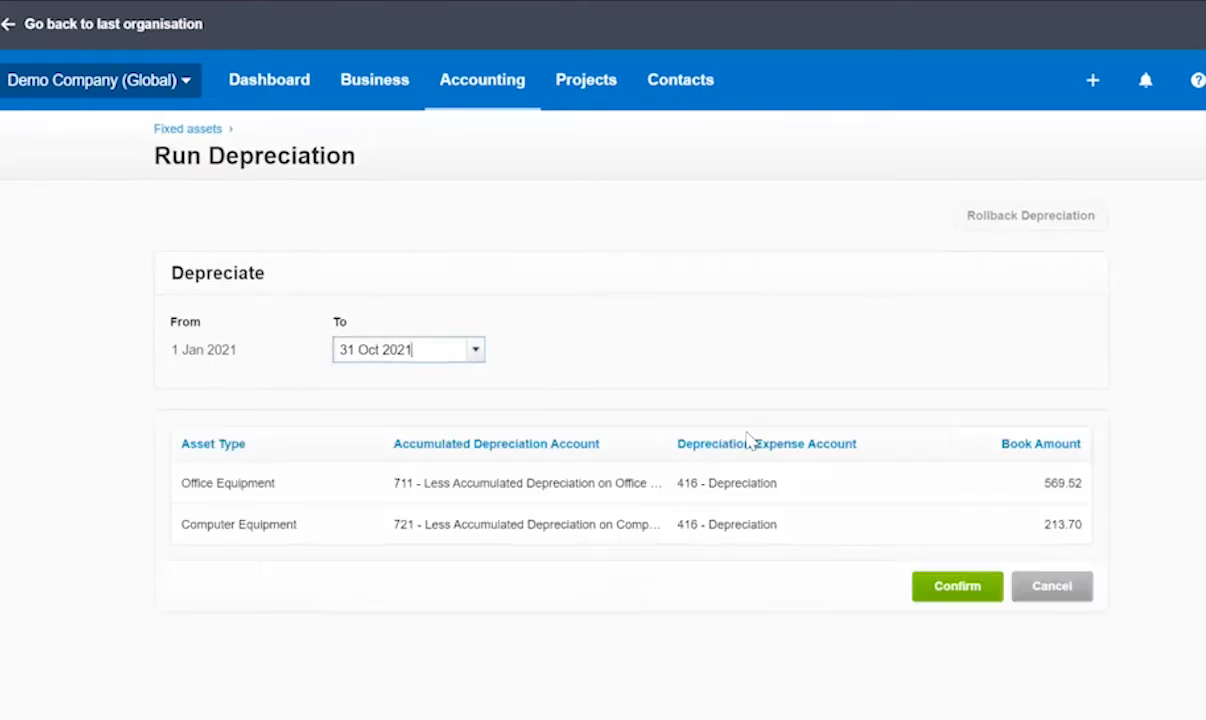
left_click(930, 584)
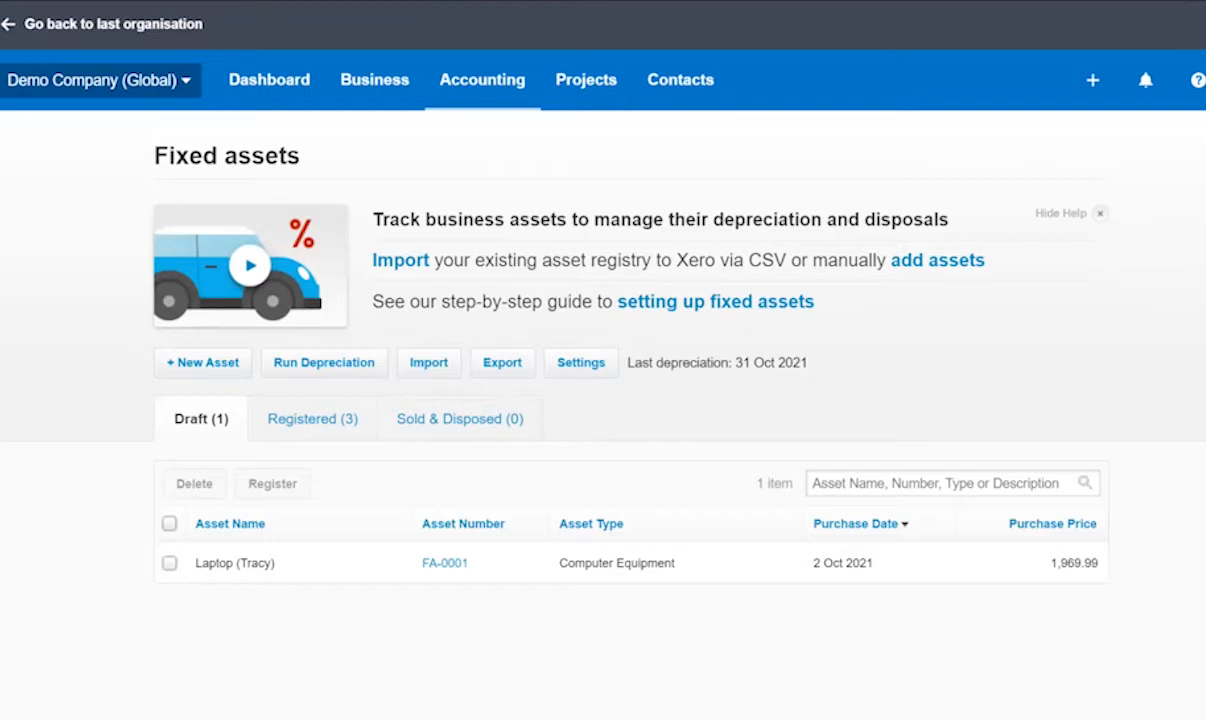
- Open the Profit and Loss report and compare it across regions
left_click(498, 100)
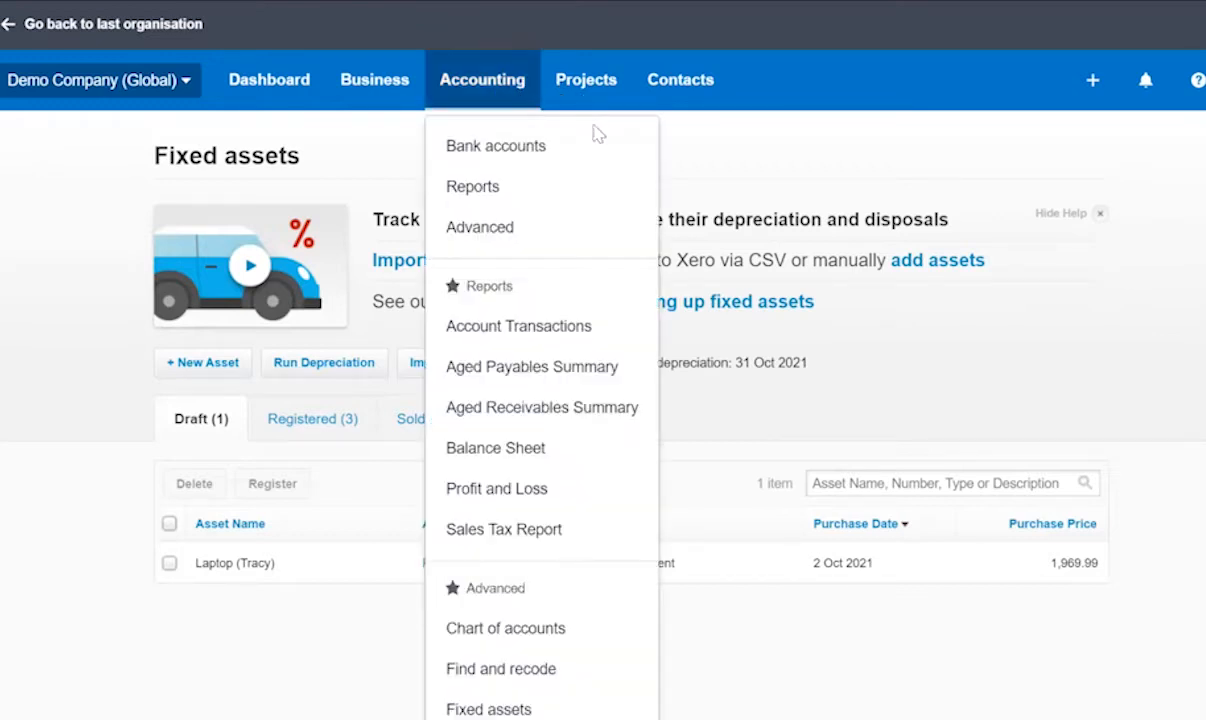
left_click(501, 189)
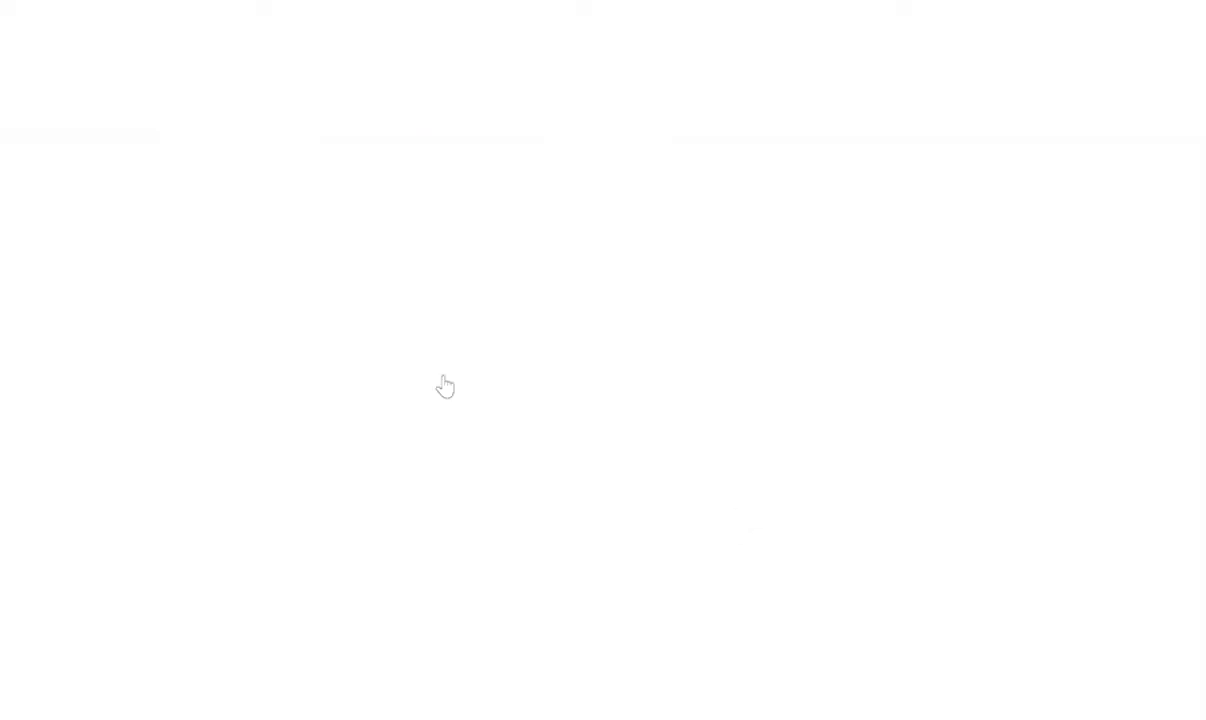
left_click(292, 450)
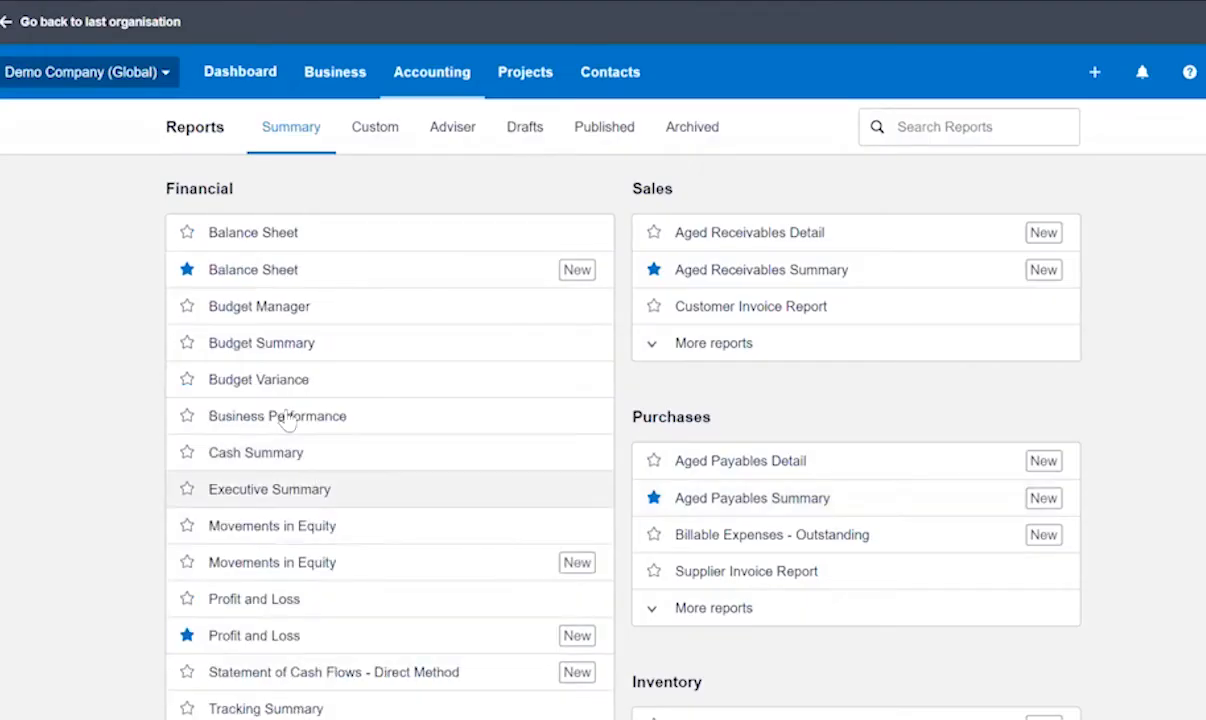
scroll(288, 417, "down", 2)
left_click(254, 395)
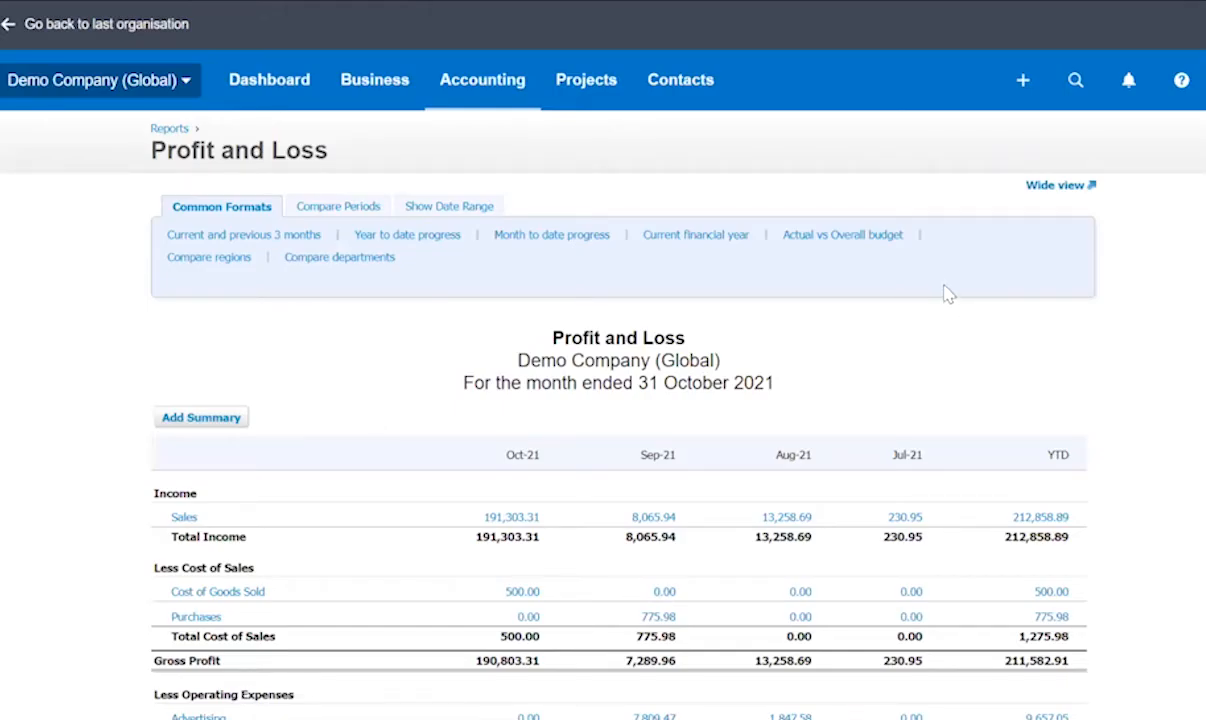
scroll(1000, 329, "down", 1)
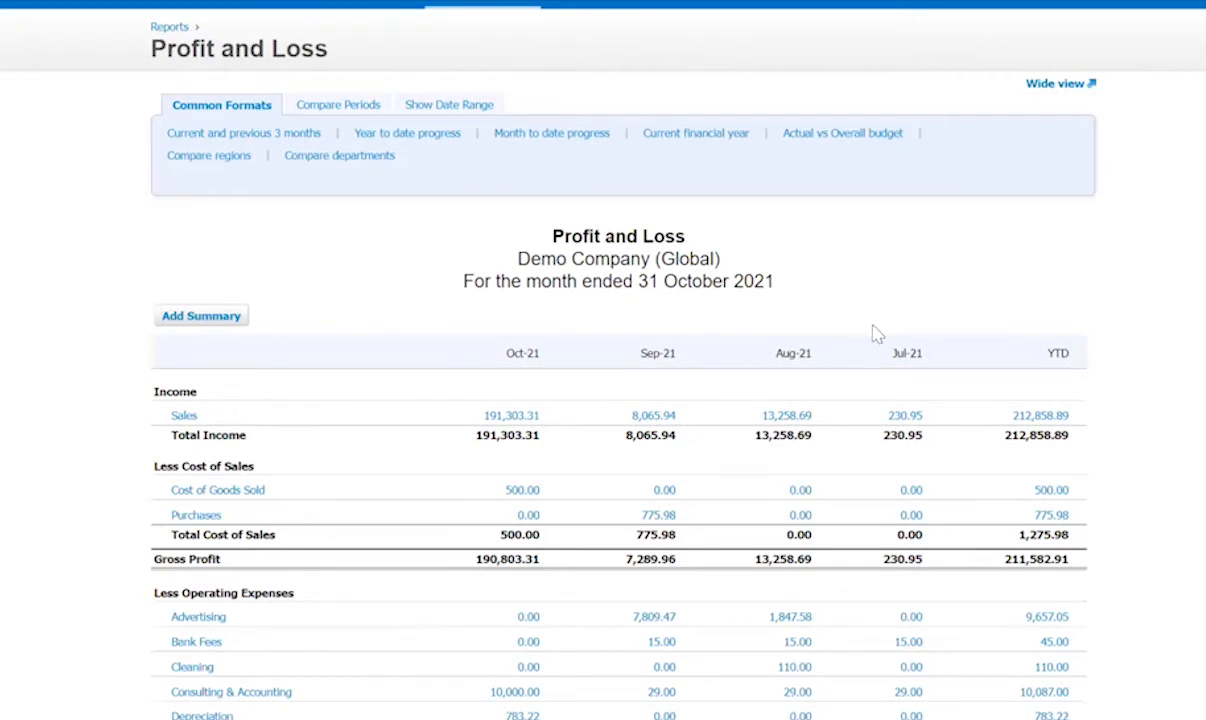
left_click(212, 157)
scroll(318, 343, "down", 2)
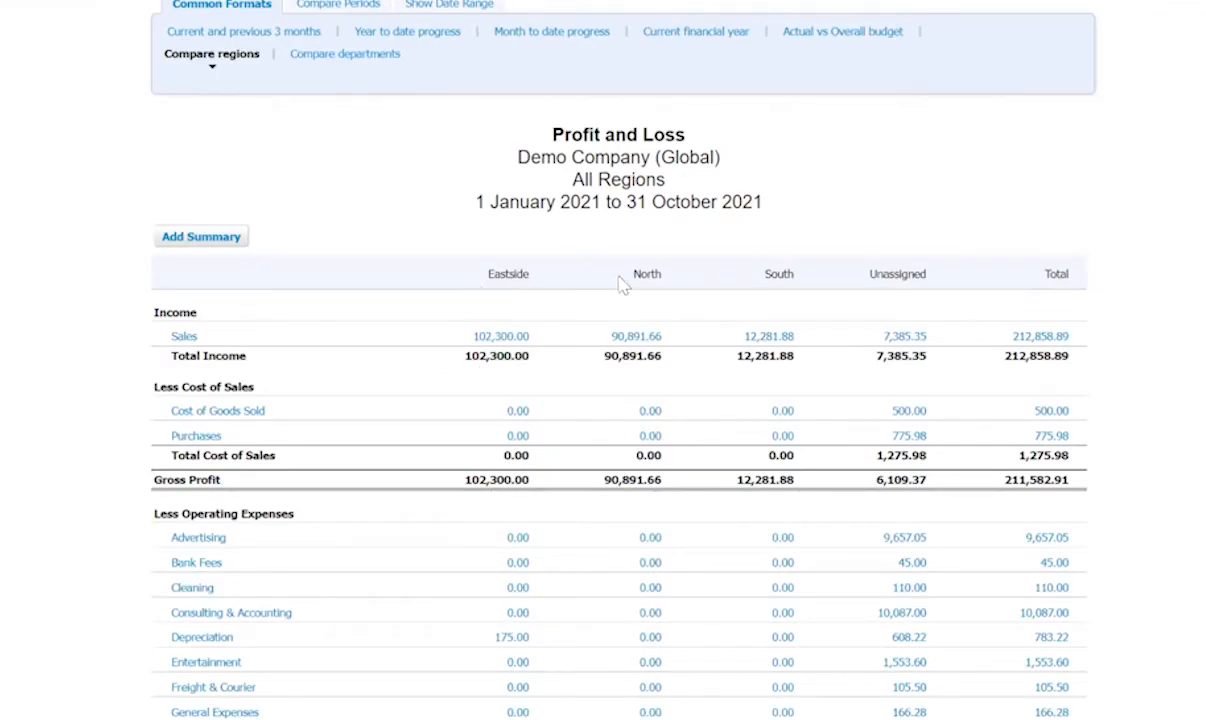
- Examine the Sales transactions that are unassigned to a region for 1 Jan 2021 to 31 Oct 2021
scroll(935, 215, "down", 1)
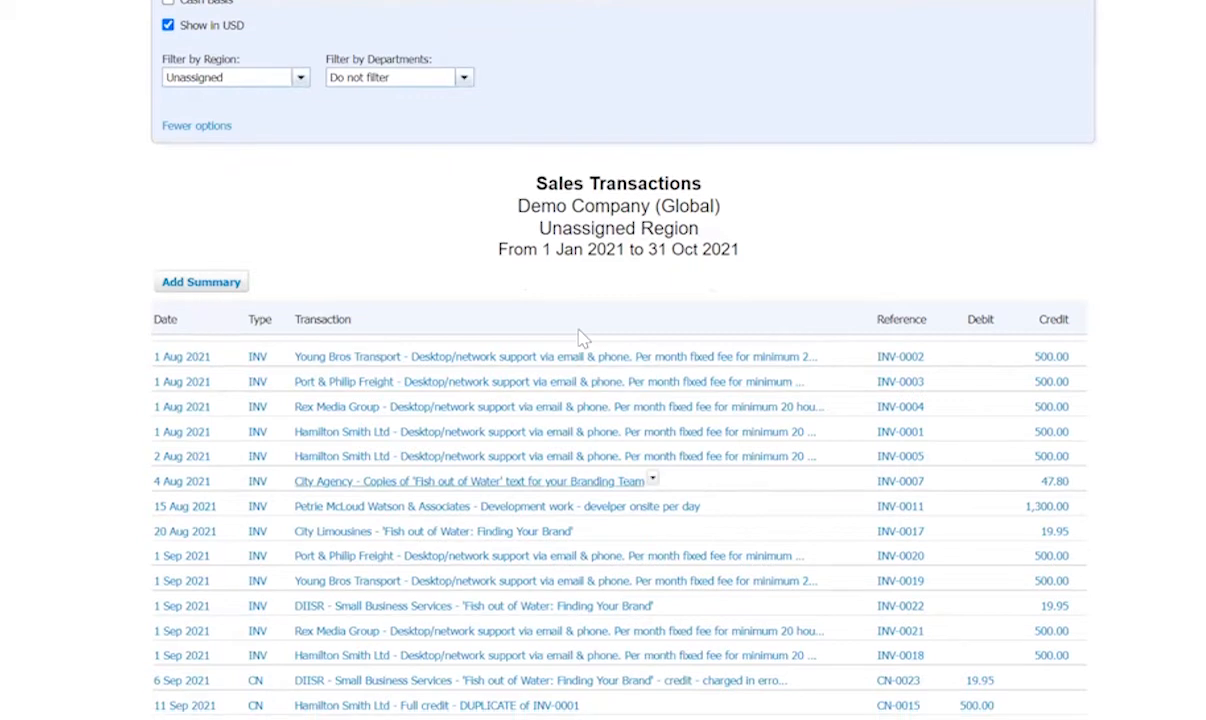
scroll(606, 421, "down", 3)
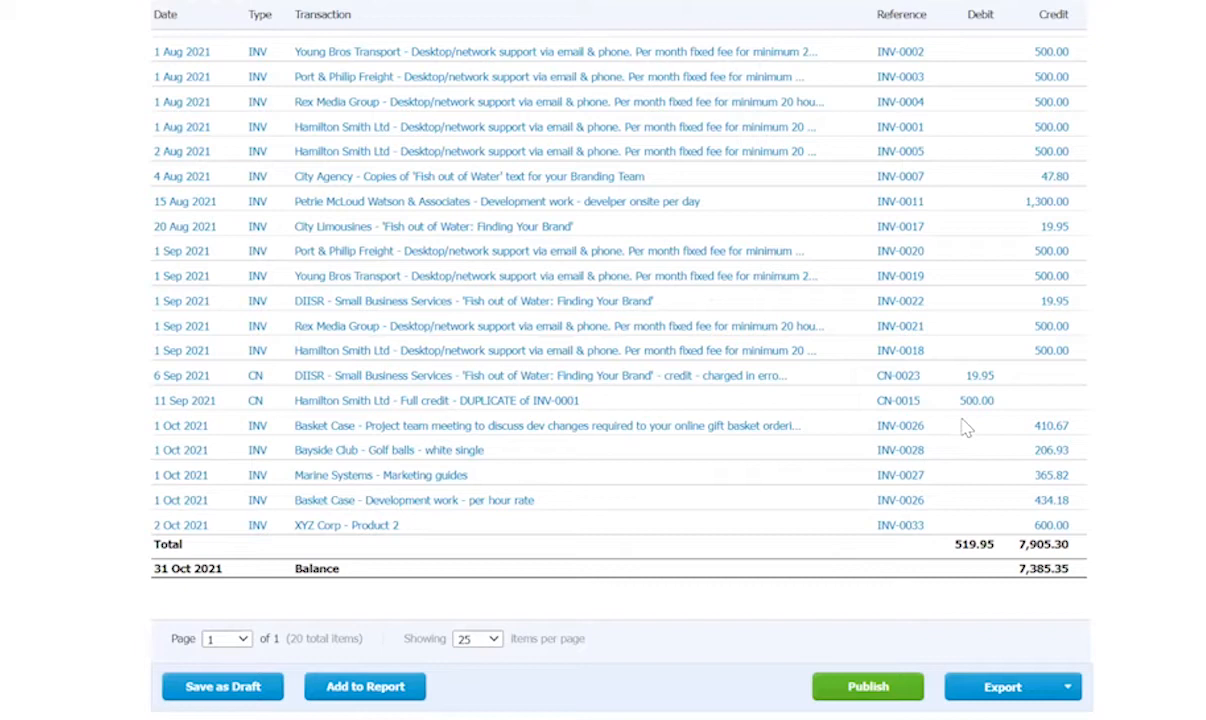
scroll(875, 538, "up", 1)
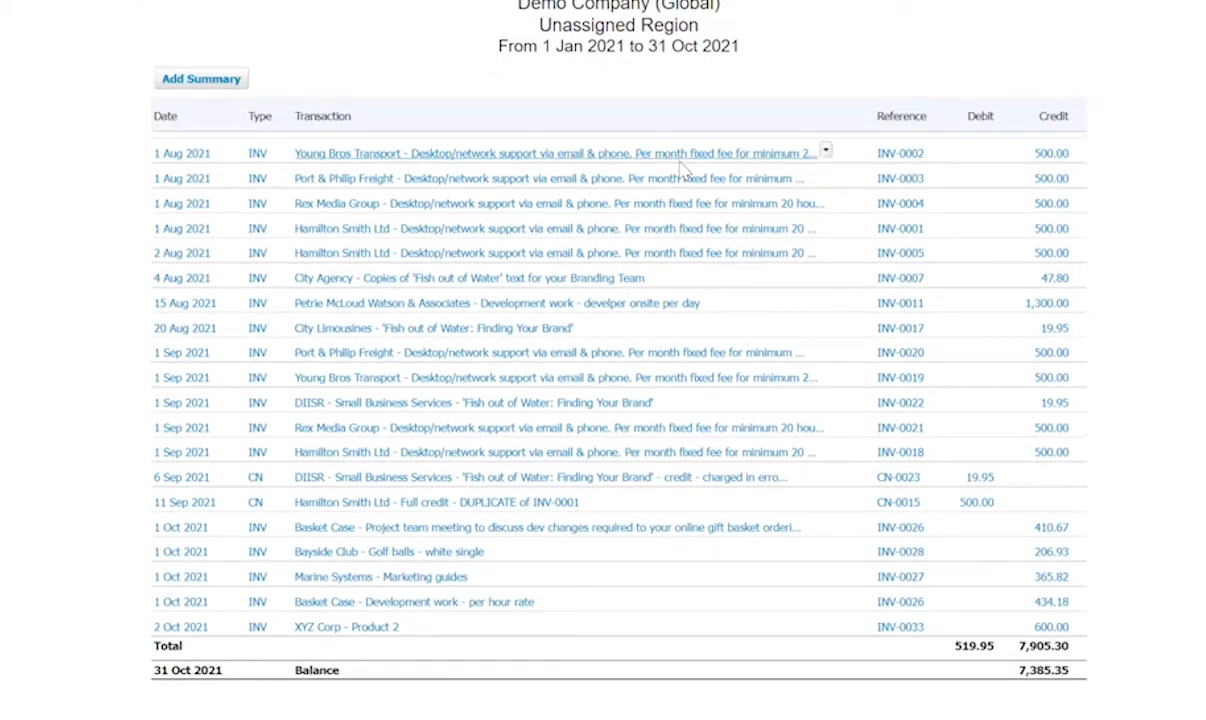
right_click(672, 150)
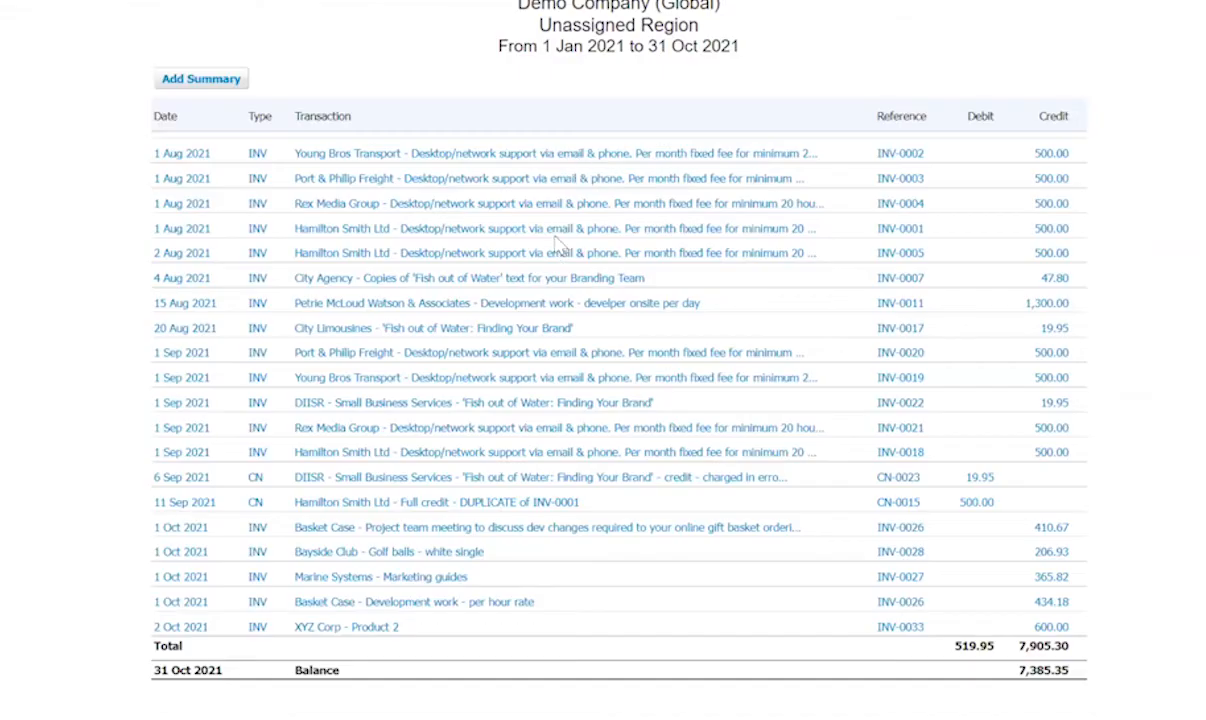
scroll(557, 255, "up", 1)
scroll(557, 255, "up", 5)
- Start a Find and recode search for transaction lines whose region is Unassigned
left_click(487, 92)
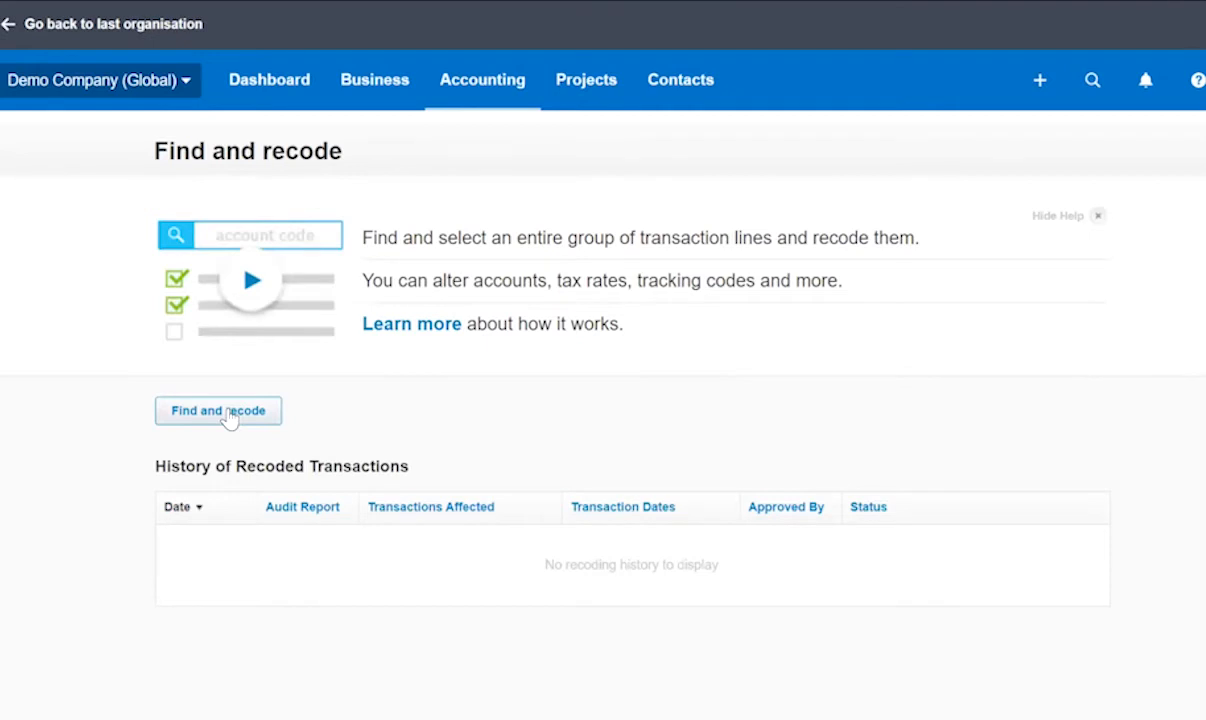
left_click(230, 418)
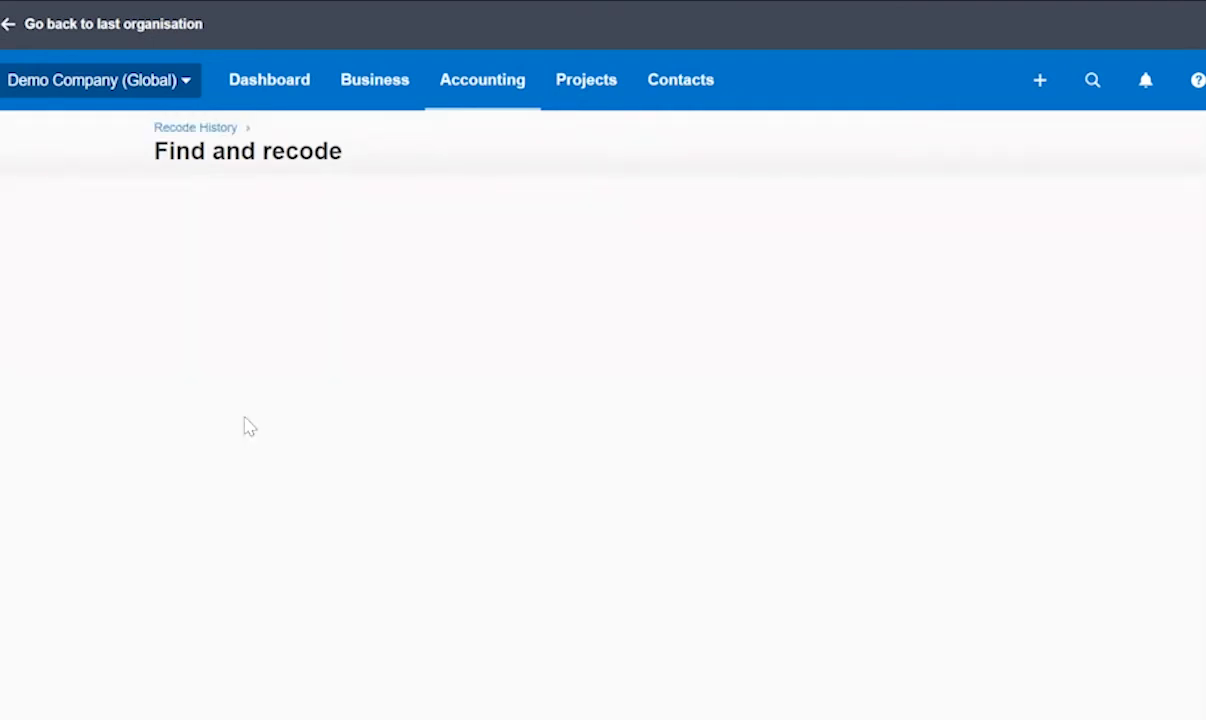
left_click(226, 280)
left_click(215, 694)
left_click(588, 267)
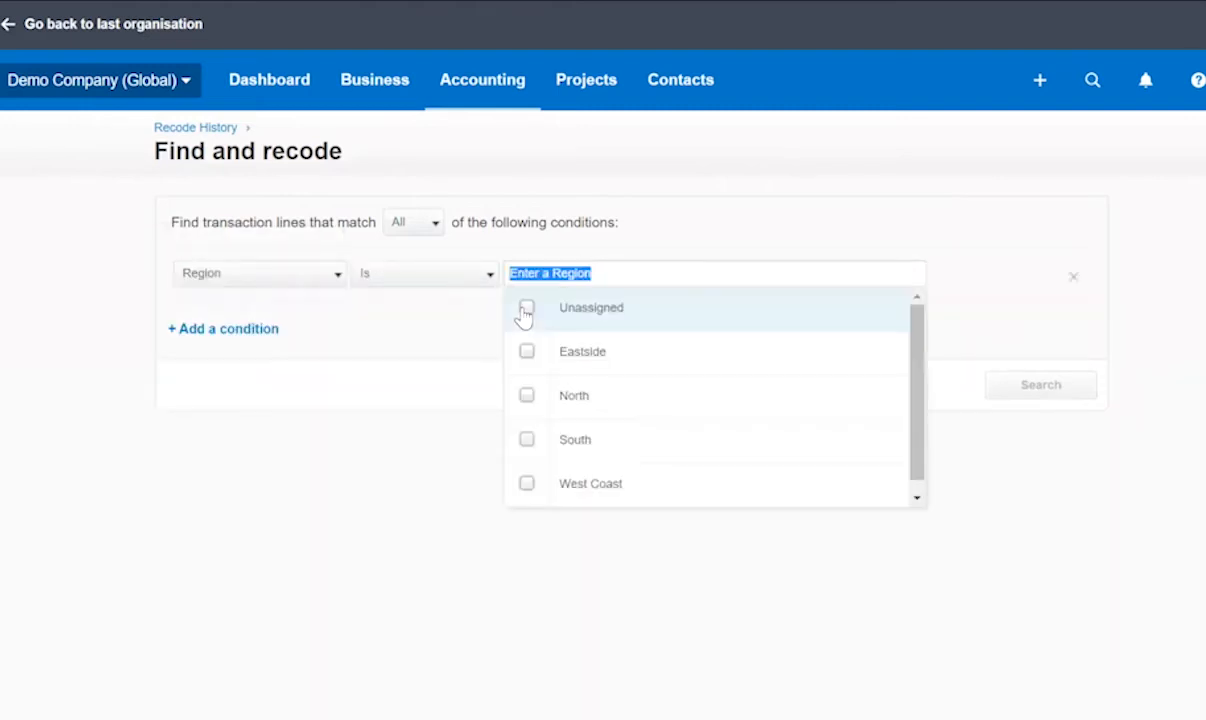
left_click(524, 310)
left_click(1048, 394)
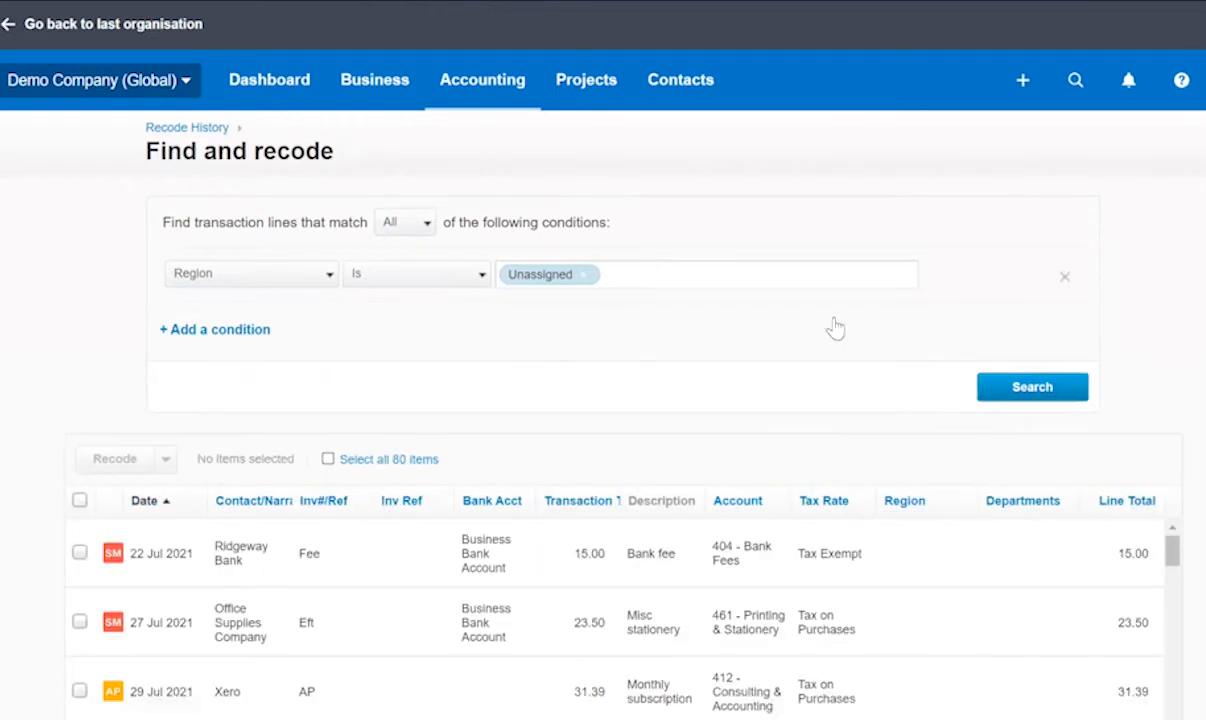
- Select the first four transaction lines found and set their region to Eastside for recoding
scroll(834, 326, "down", 3)
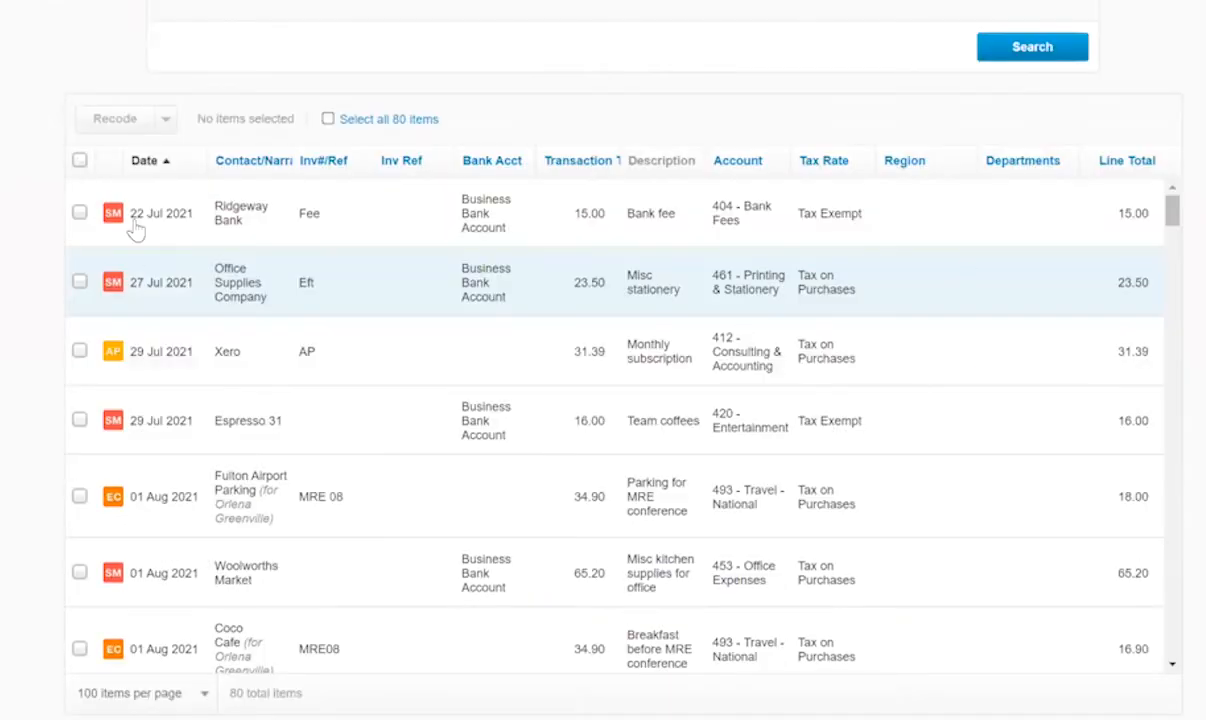
left_click(79, 213)
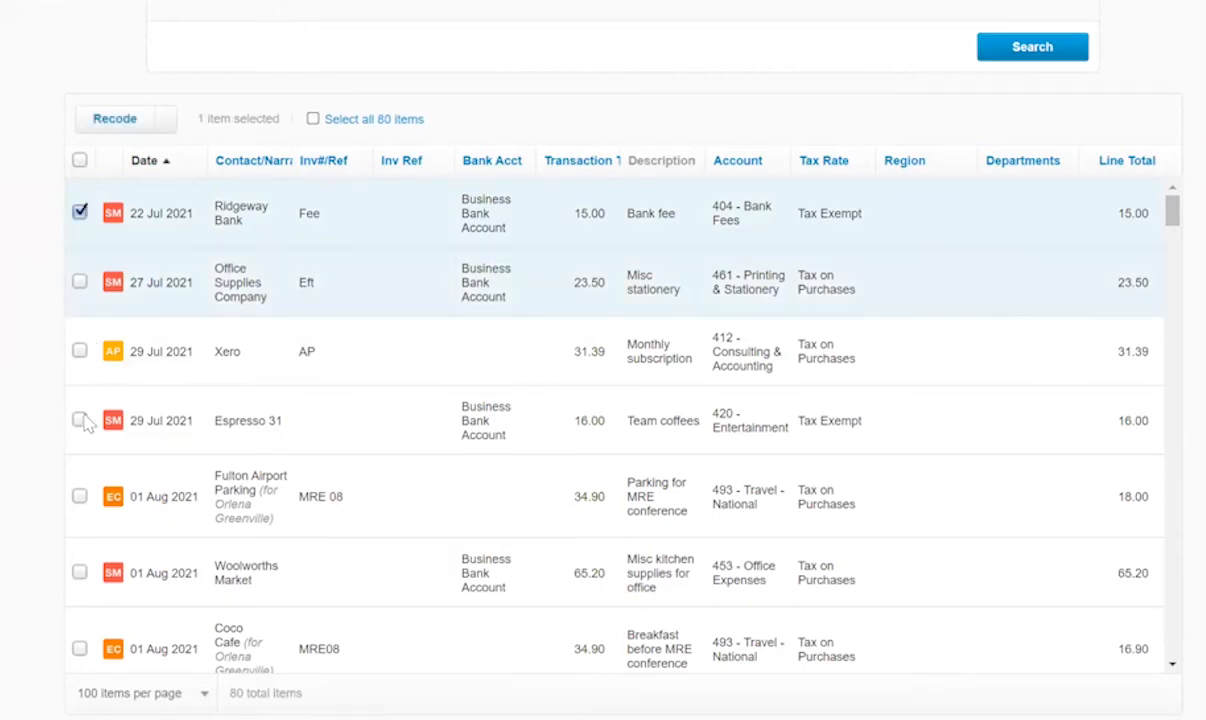
left_click(80, 420, "shift")
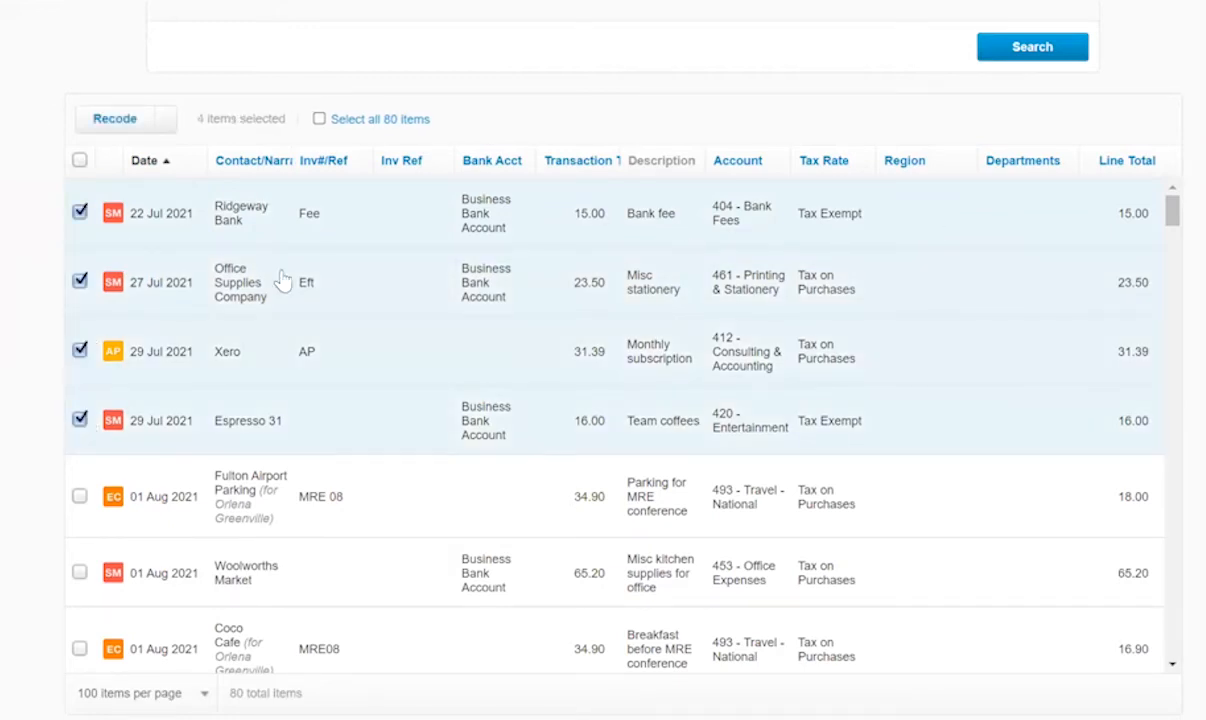
left_click(158, 119)
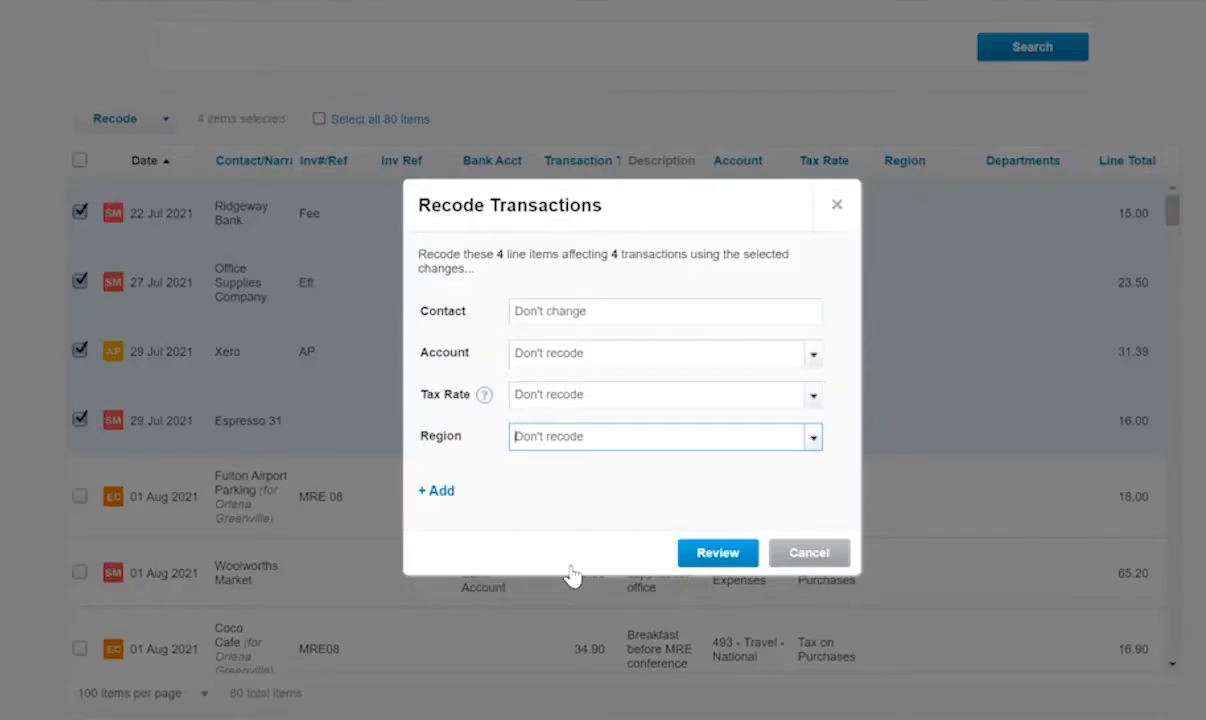
left_click(571, 563)
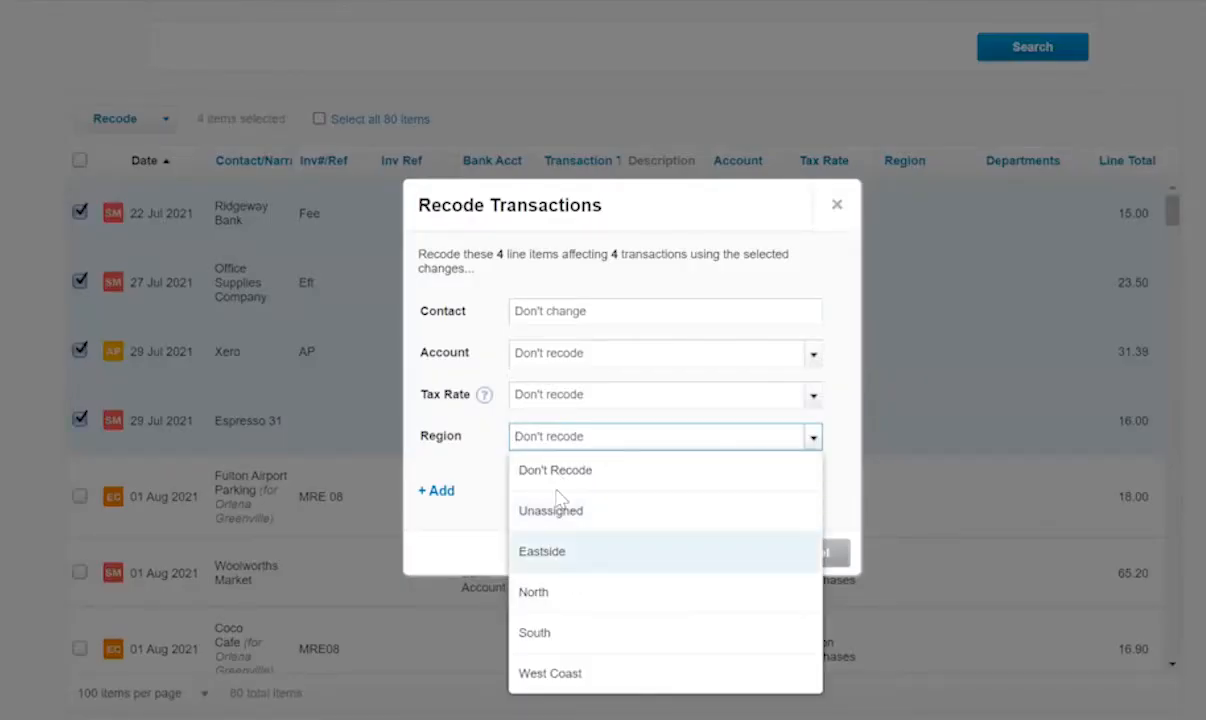
left_click(609, 483)
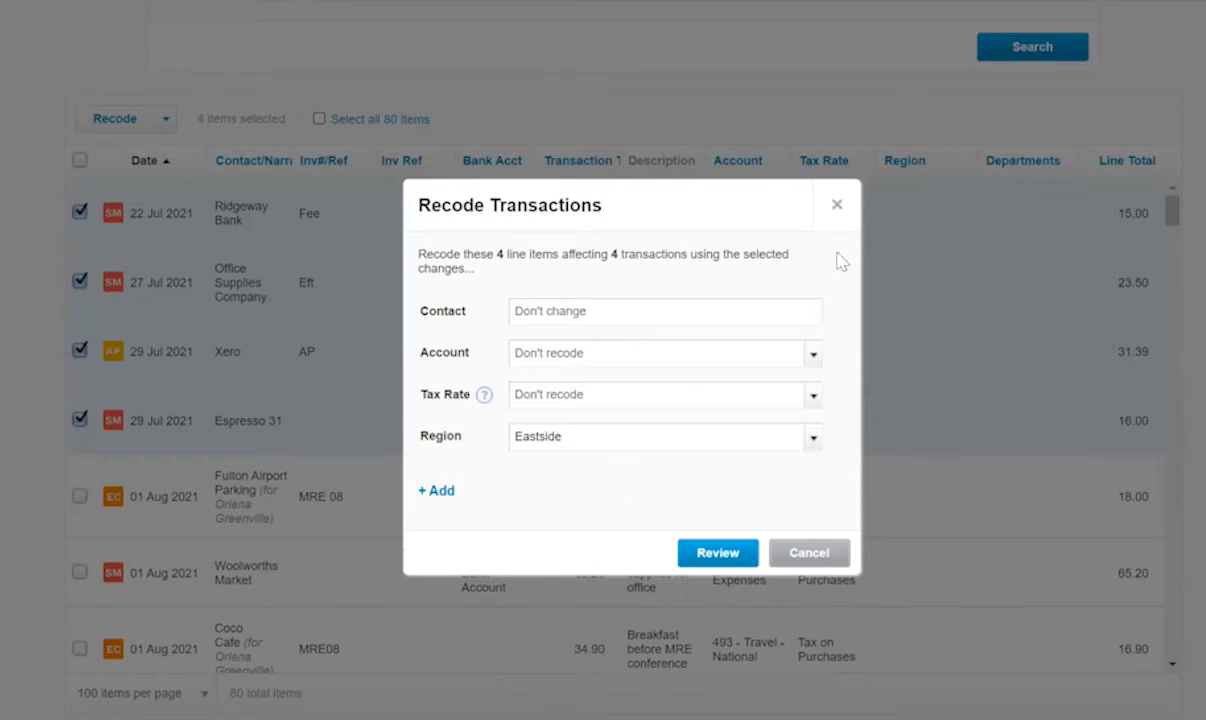
- Add Departments to the recode changes, set it to Operations, and review the recode
left_click(444, 503)
left_click(463, 557)
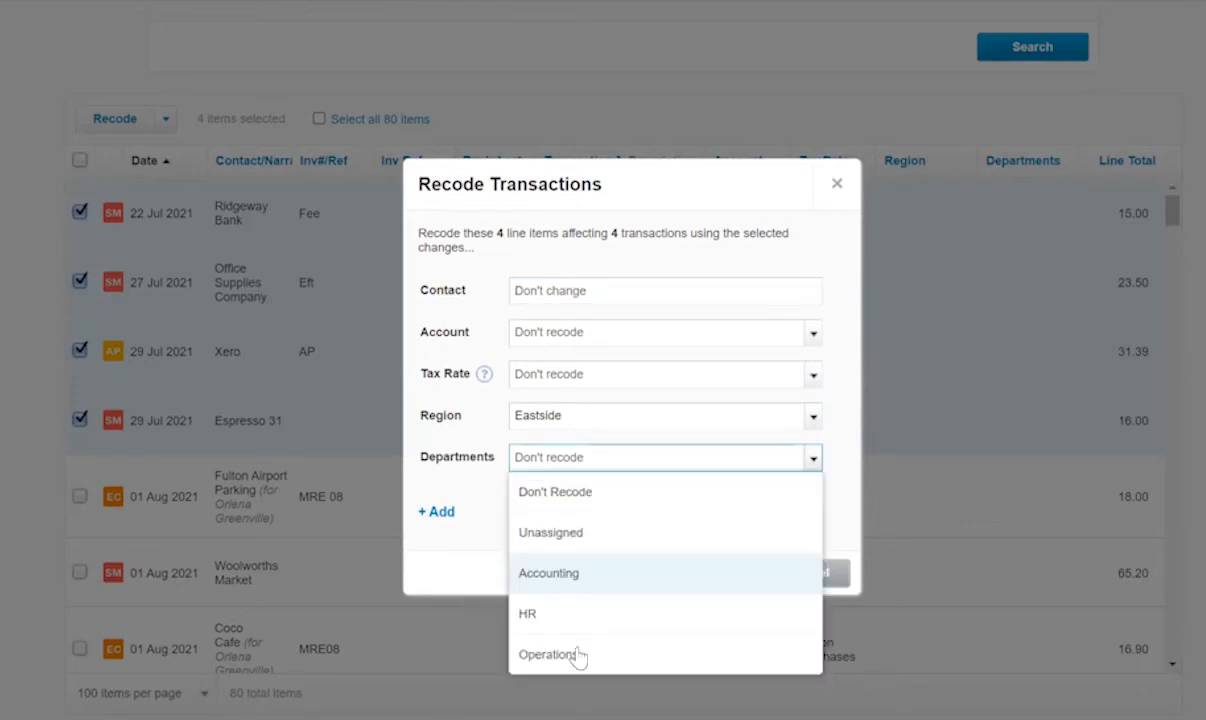
left_click(552, 653)
left_click(735, 578)
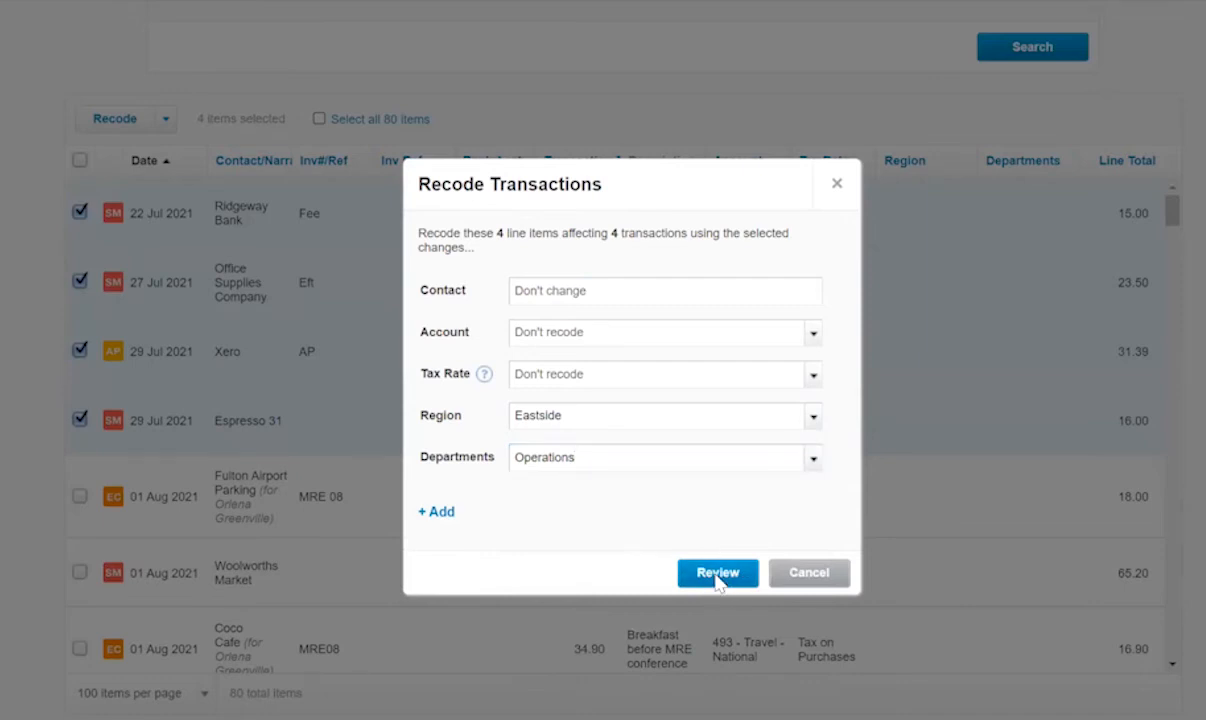
left_click(716, 574)
left_click(705, 530)
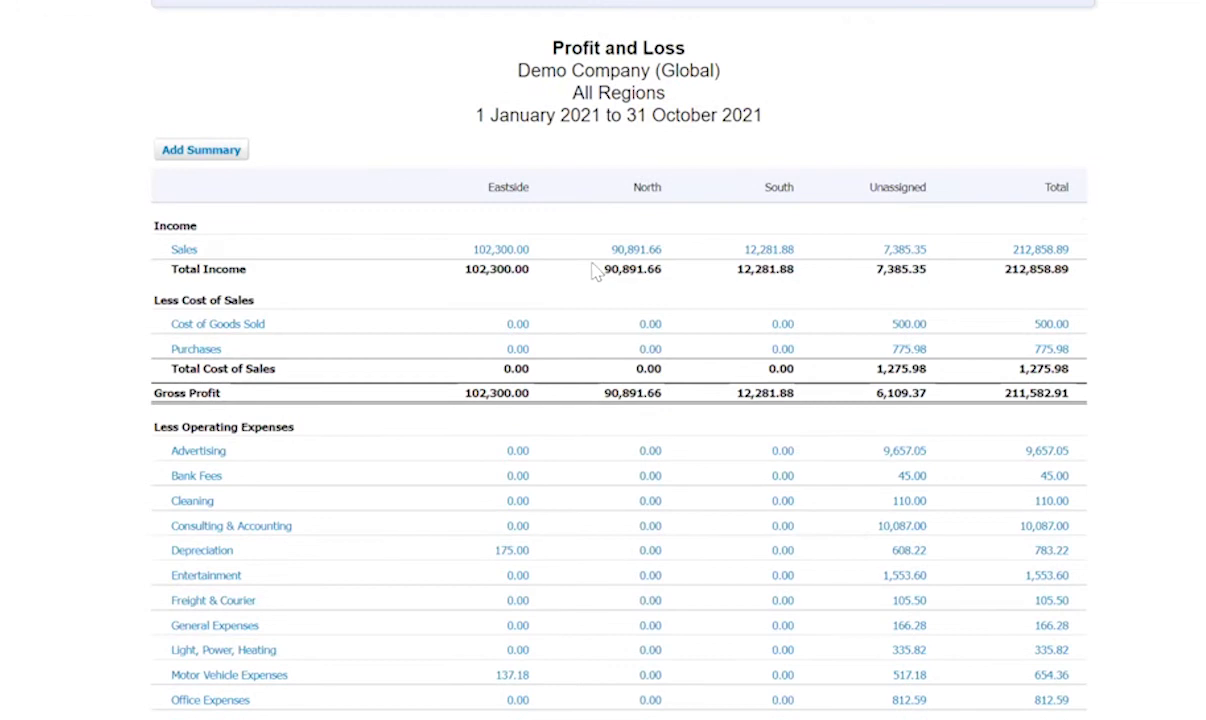
- Return to the Profit and Loss report for all regions and examine its income and expense figures
scroll(603, 360, "down", 2)
scroll(528, 159, "up", 1)
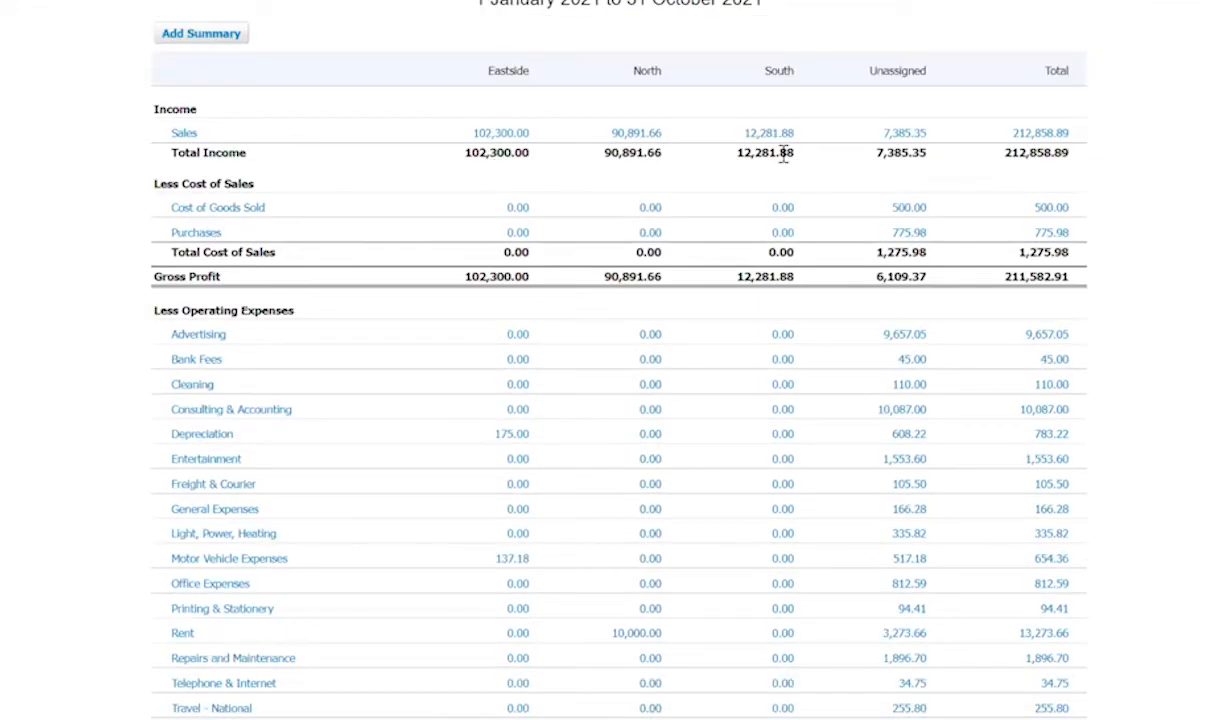